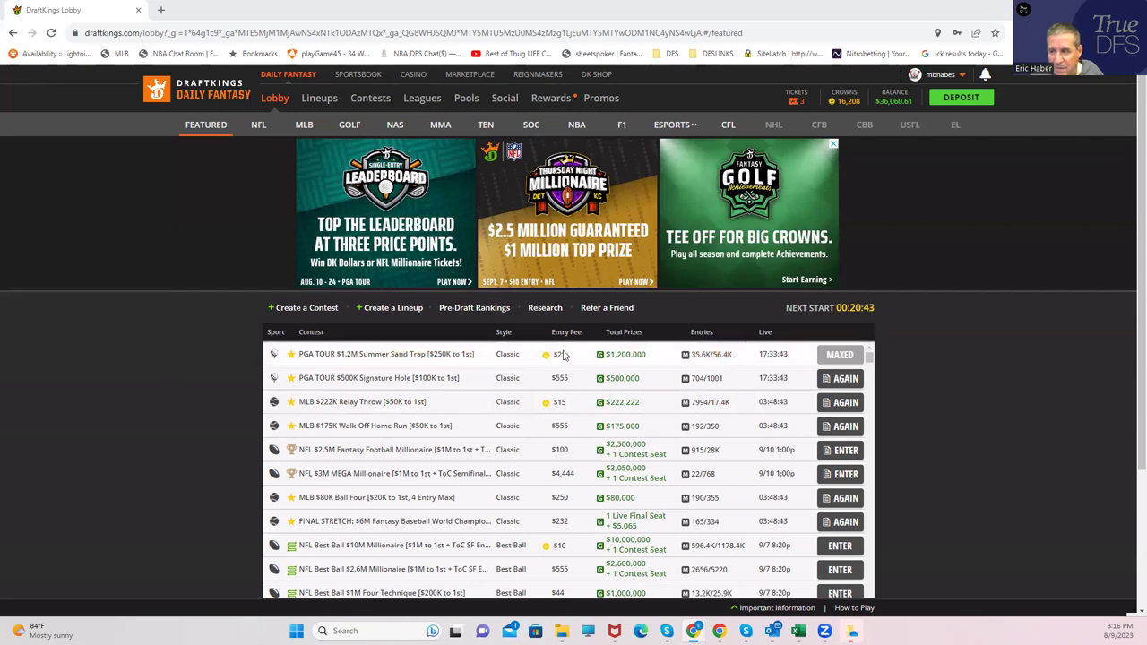
Step: Create a new lineup for the PGA TOUR $500K Signature Hole contest, starting with $50,000 salary
{"action": "left_click", "coordinate": [833, 384]}
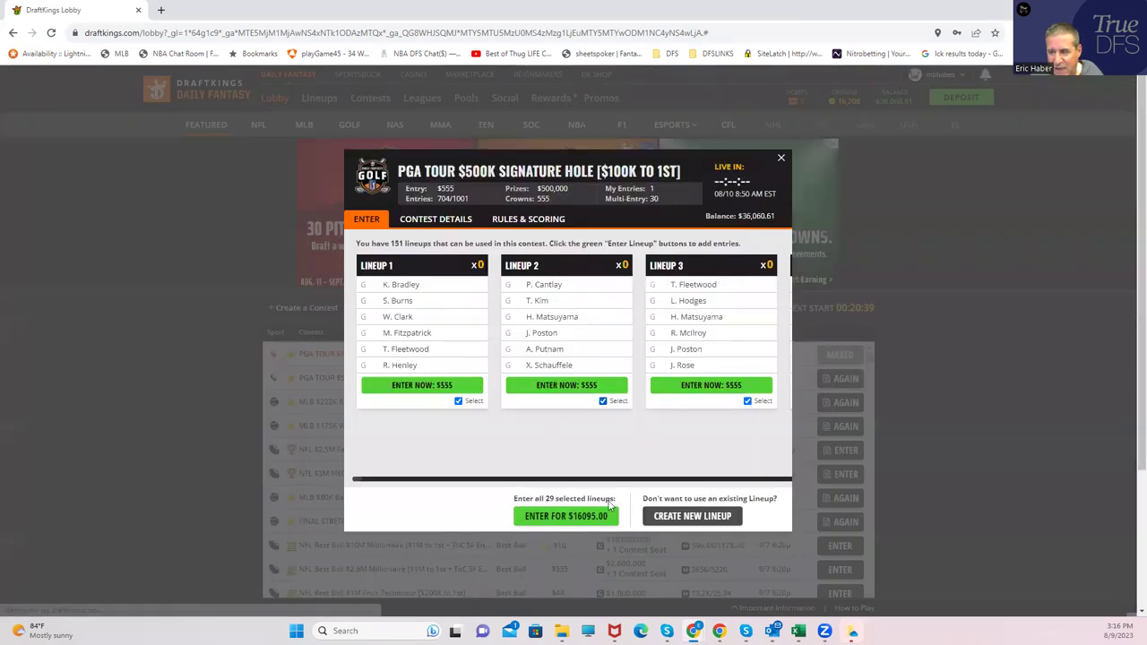
{"action": "left_click", "coordinate": [665, 518]}
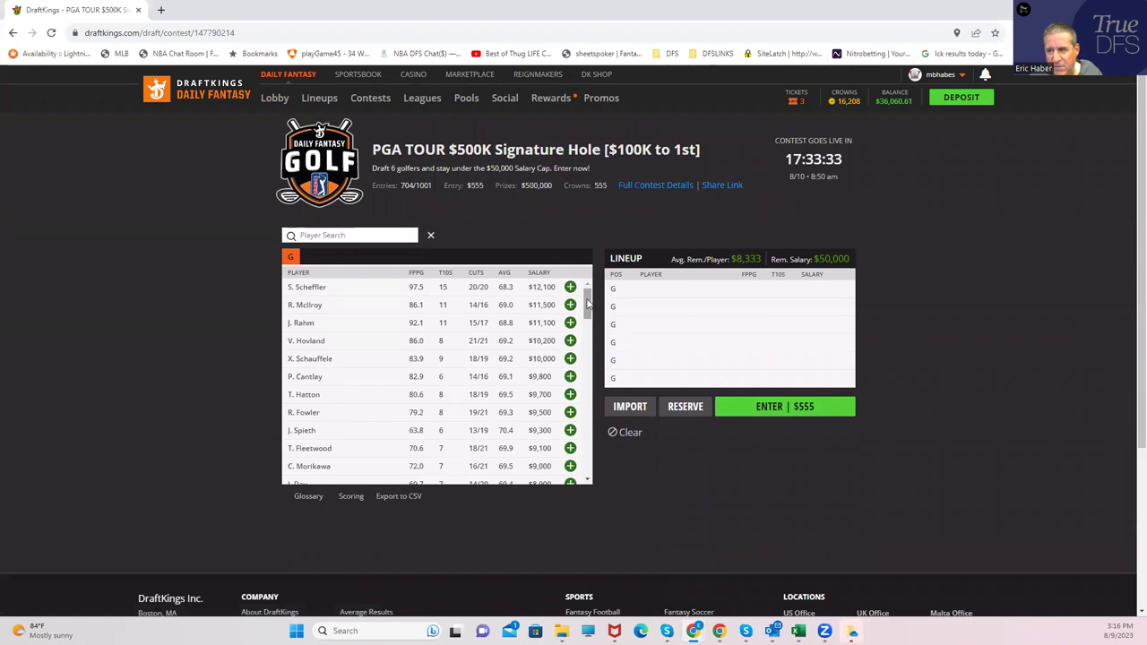
{"action": "left_click_drag", "start_coordinate": [585, 304], "coordinate": [597, 233]}
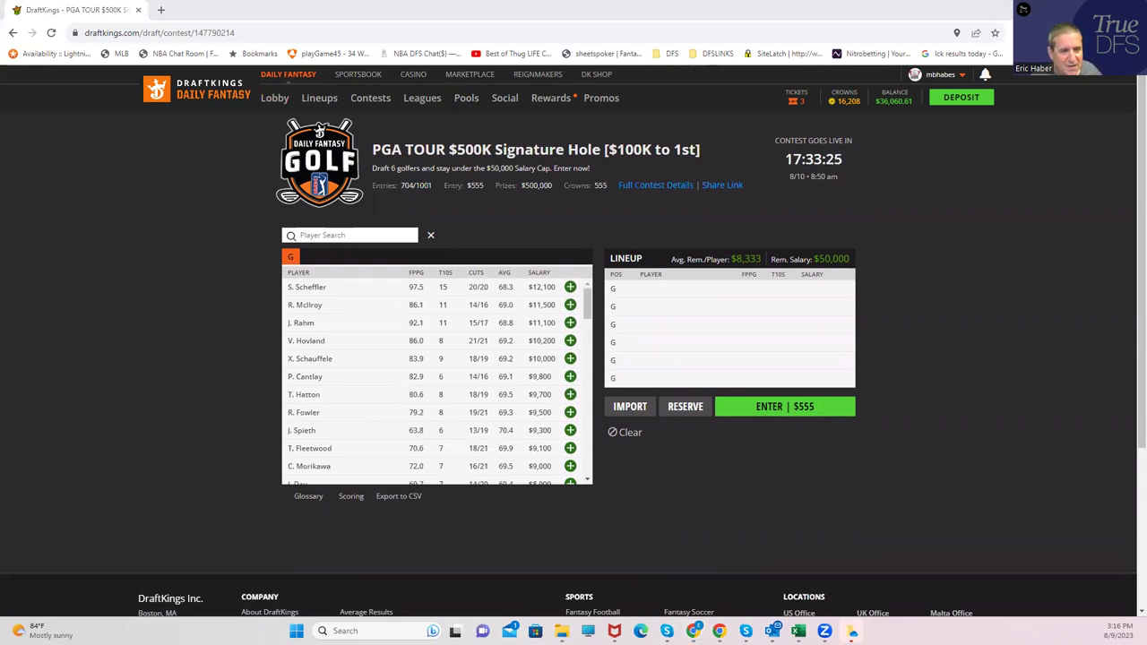
Step: Switch to the PGADK_Proj workbook and check Tom Kim's Sheets Value Score
{"action": "key", "text": "alt+Tab"}
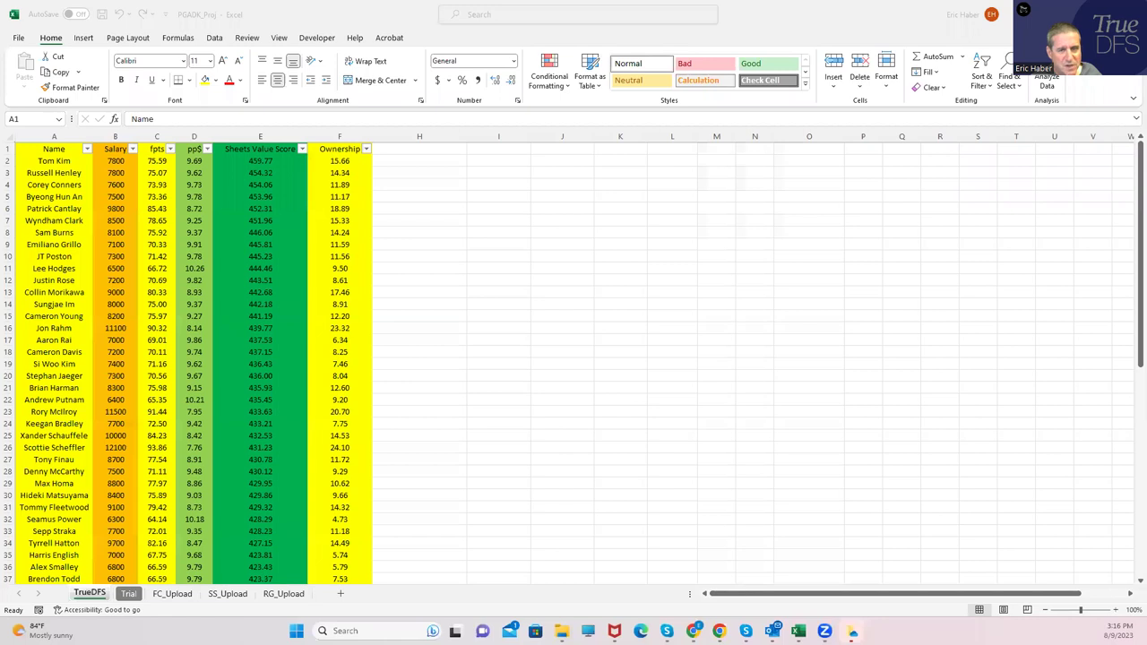
{"action": "left_click", "coordinate": [428, 246]}
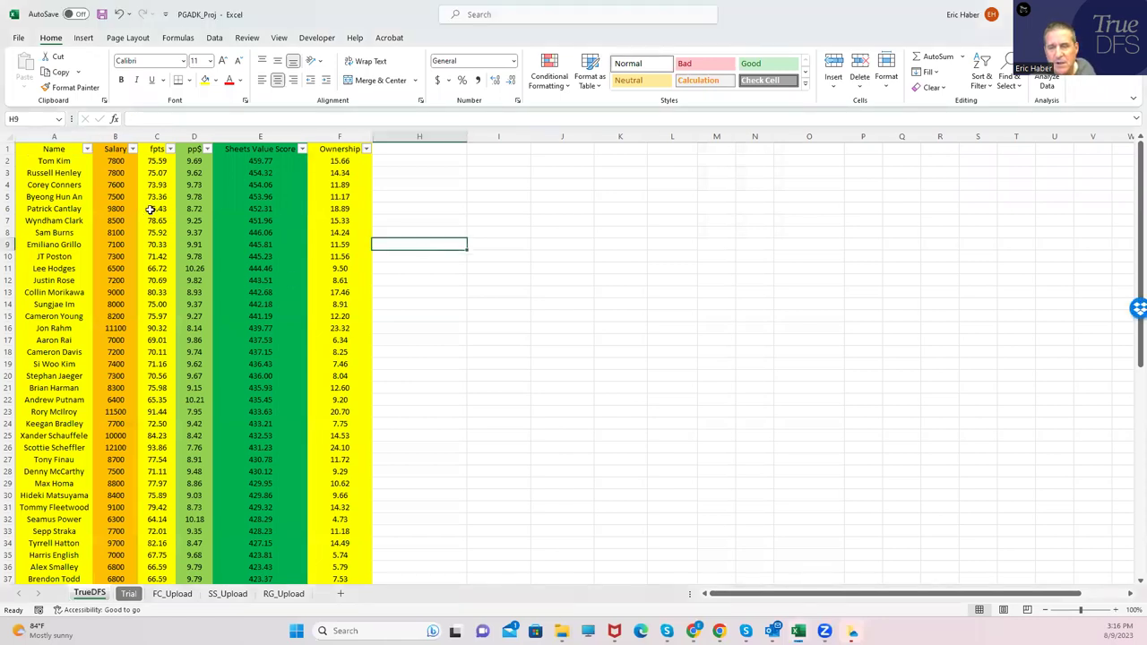
{"action": "left_click", "coordinate": [58, 159]}
{"action": "left_click", "coordinate": [242, 161]}
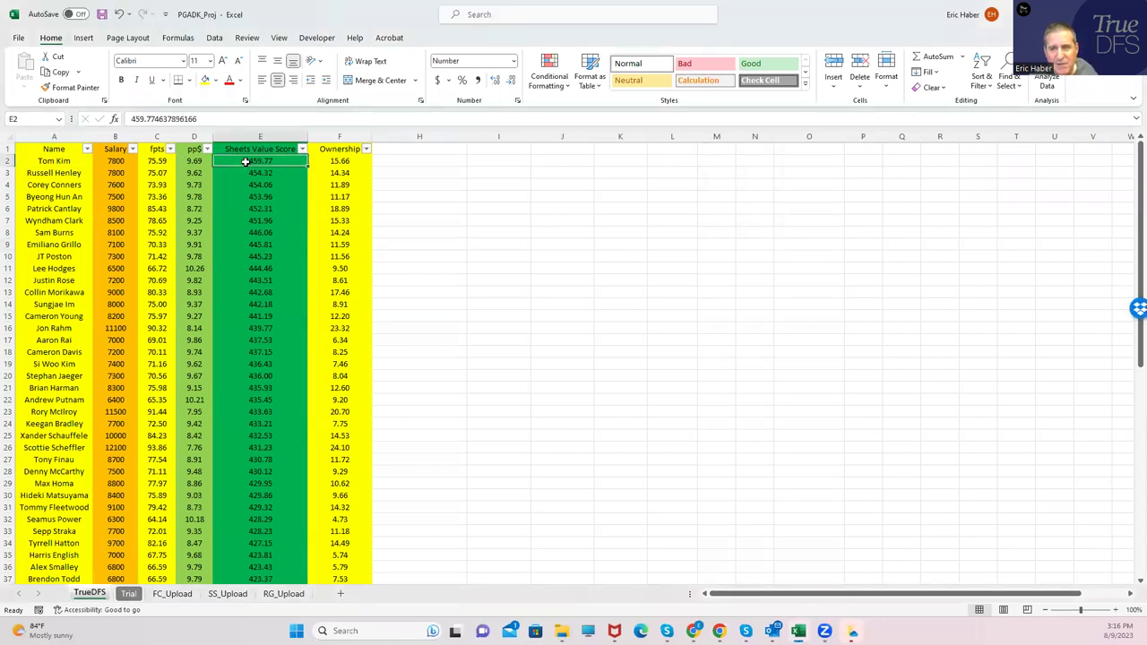
Step: Sort the golfers largest to smallest by fpts, then pp$, then Sheets Value Score
{"action": "left_click", "coordinate": [170, 148]}
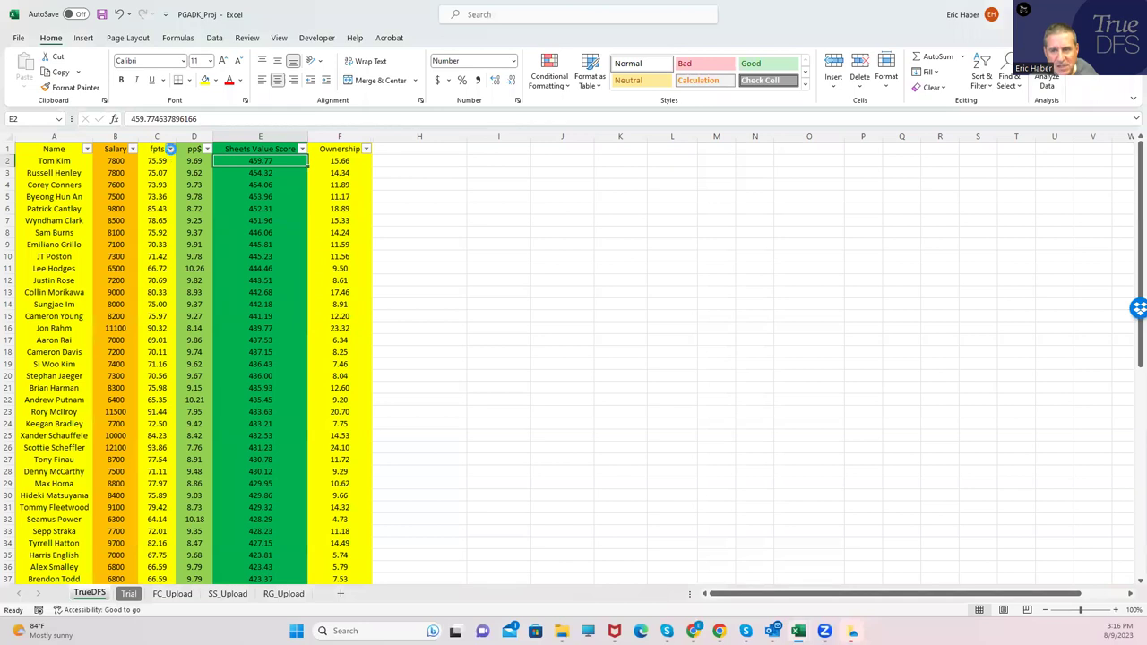
{"action": "left_click", "coordinate": [135, 179]}
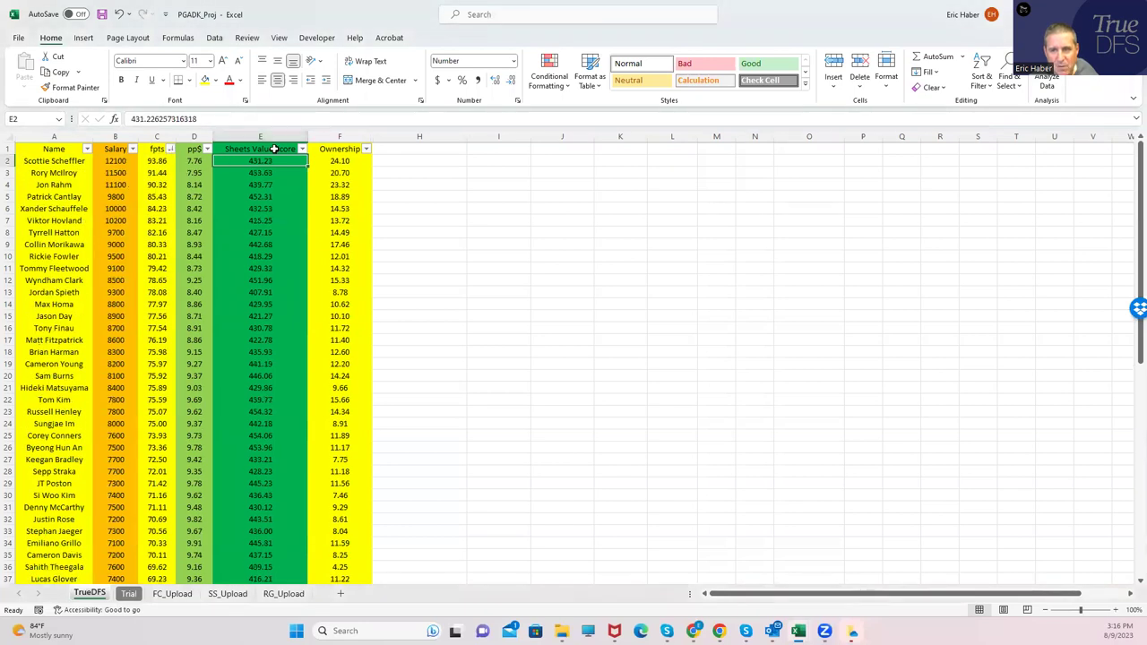
{"action": "left_click", "coordinate": [206, 150]}
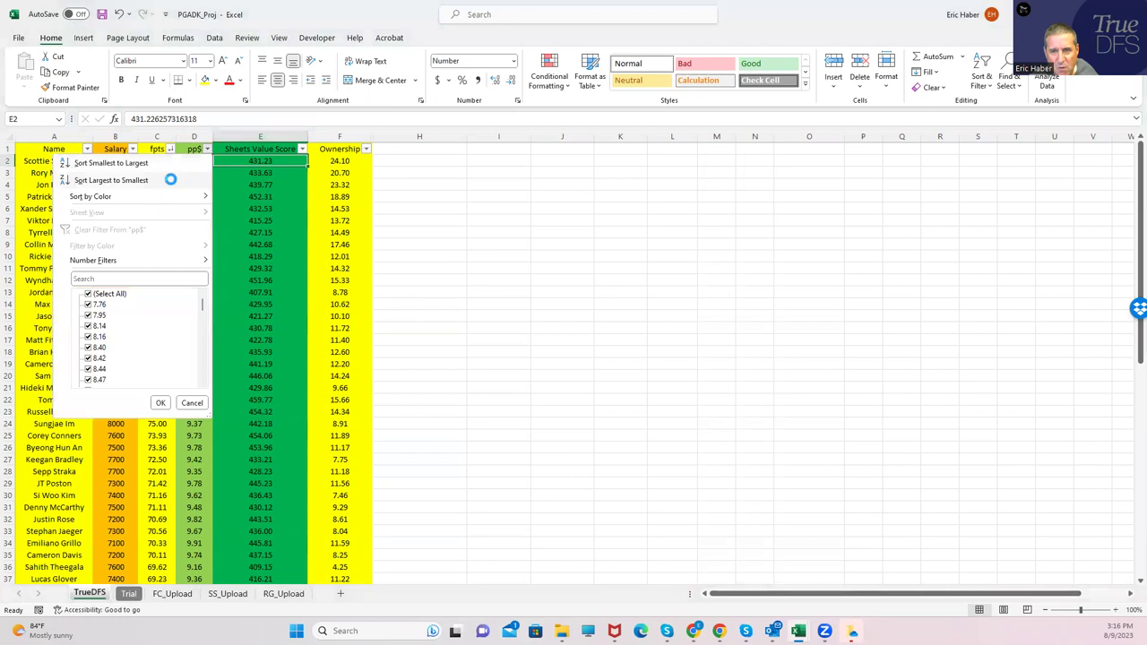
{"action": "left_click", "coordinate": [171, 179]}
{"action": "left_click", "coordinate": [303, 150]}
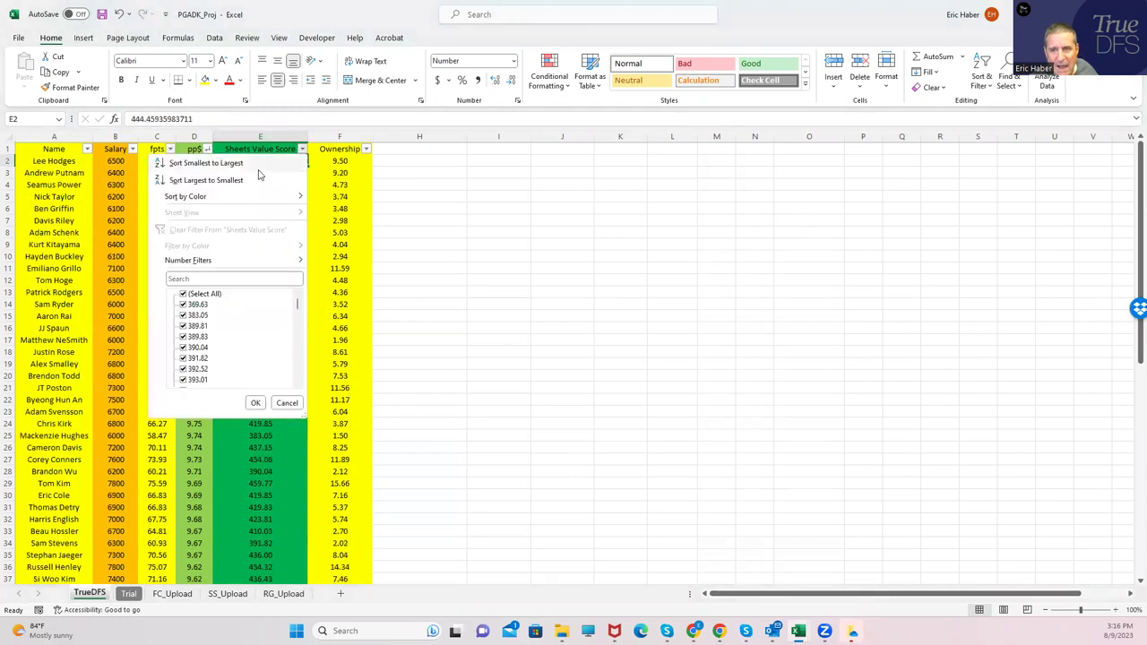
{"action": "left_click", "coordinate": [247, 177]}
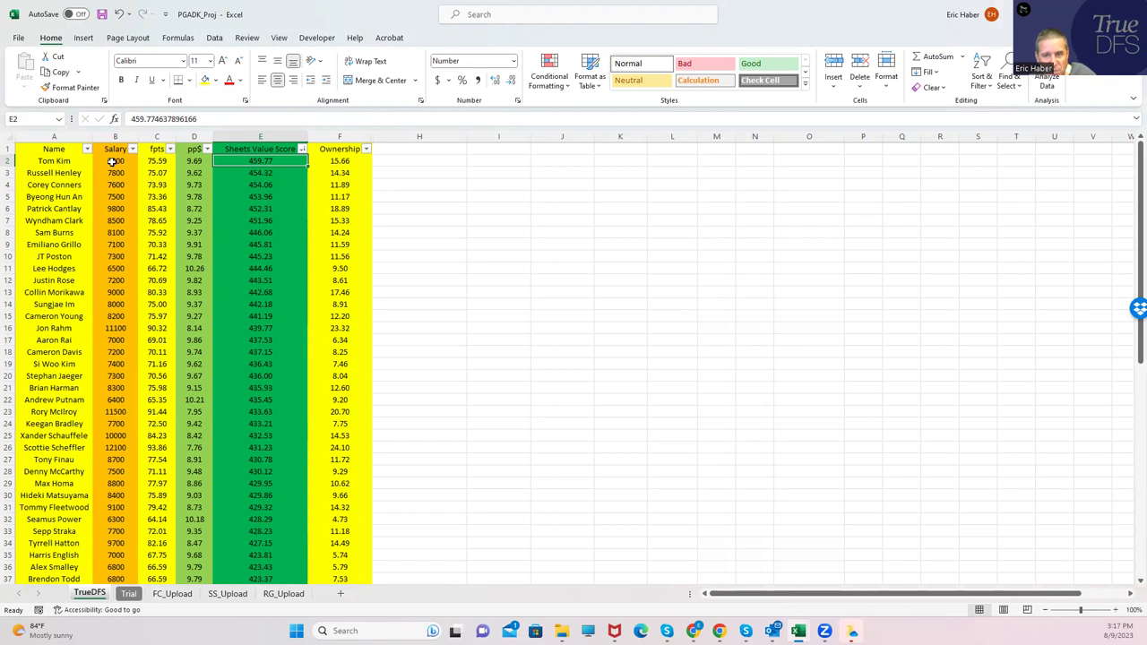
{"action": "left_click_drag", "start_coordinate": [114, 161], "coordinate": [110, 324]}
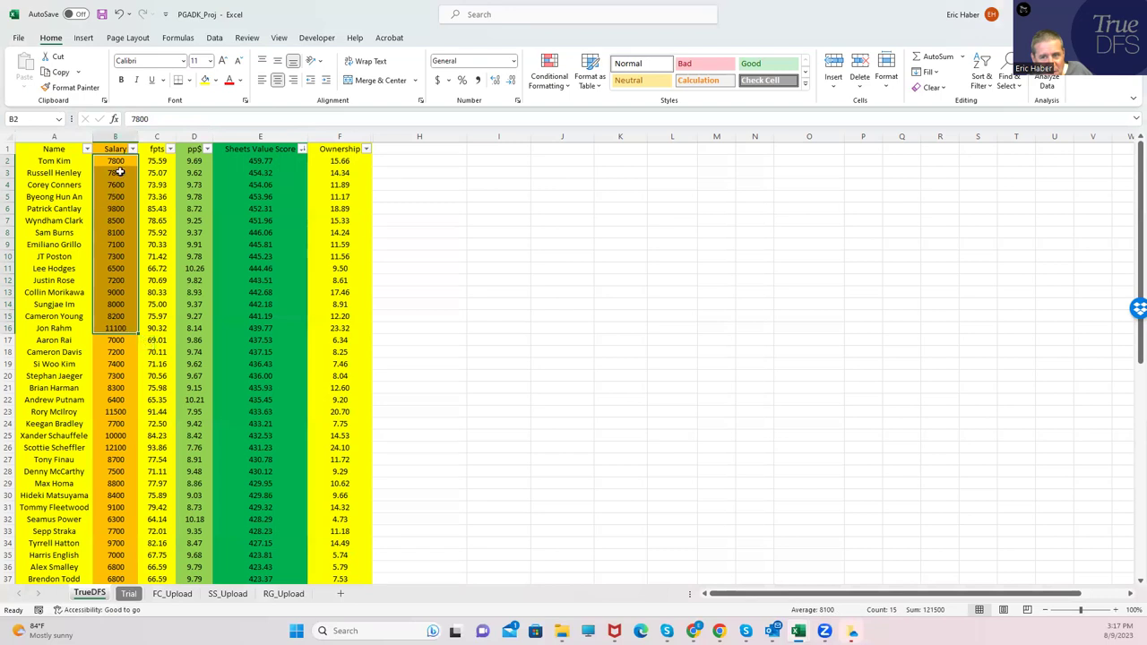
{"action": "left_click", "coordinate": [115, 329]}
{"action": "left_click", "coordinate": [113, 414]}
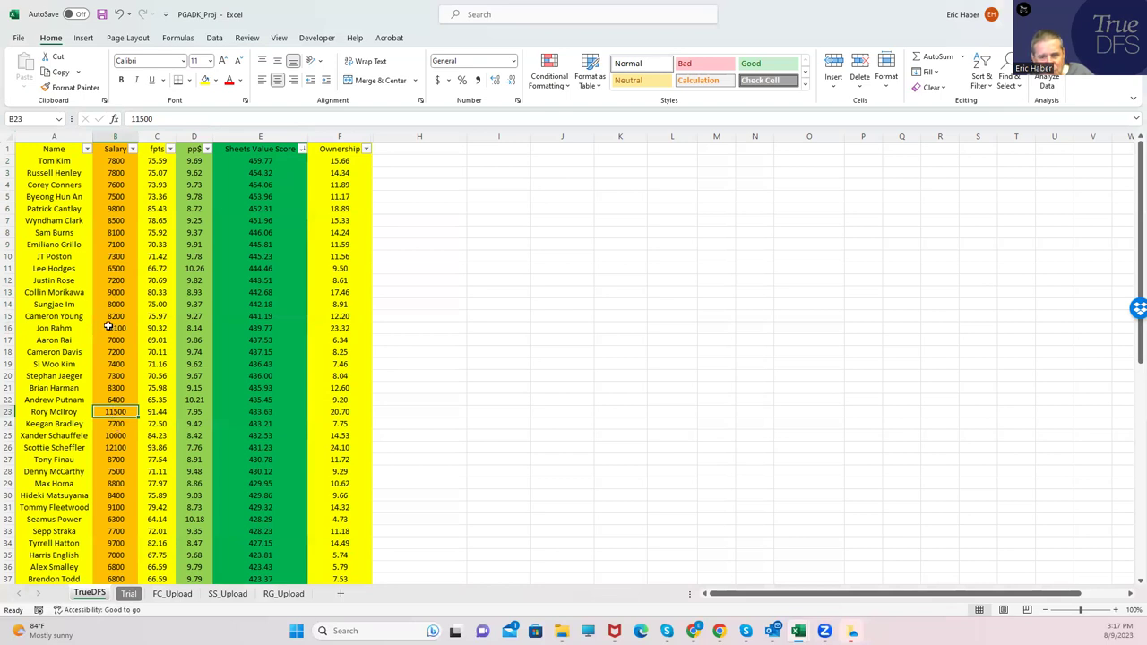
{"action": "left_click", "coordinate": [108, 328]}
{"action": "left_click", "coordinate": [249, 327]}
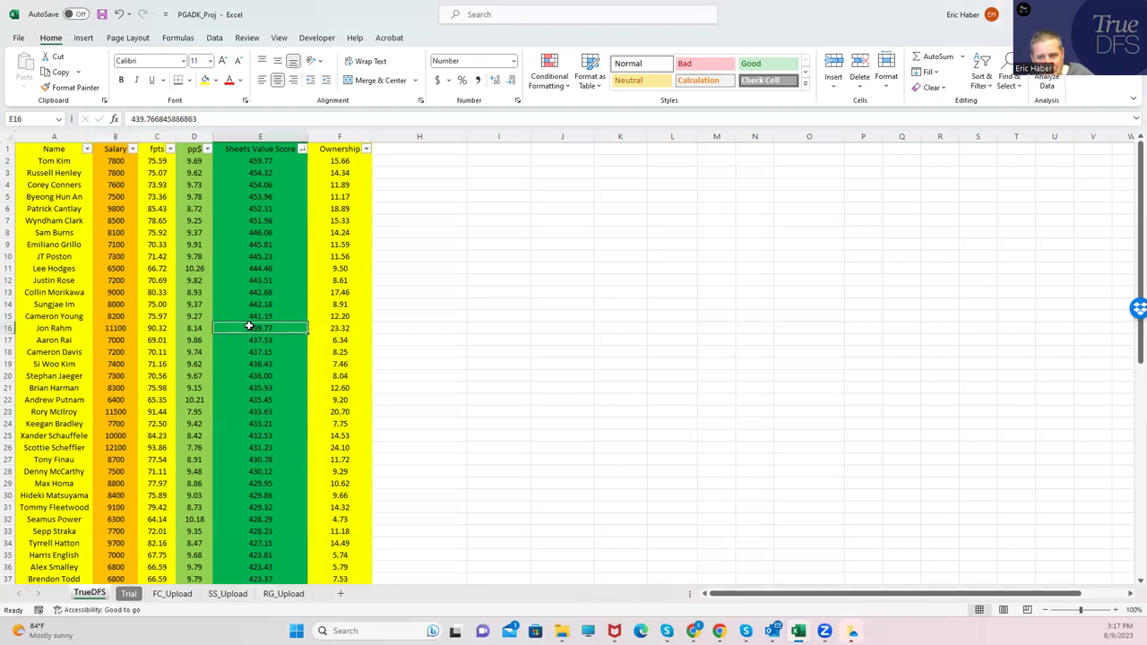
{"action": "left_click", "coordinate": [149, 328]}
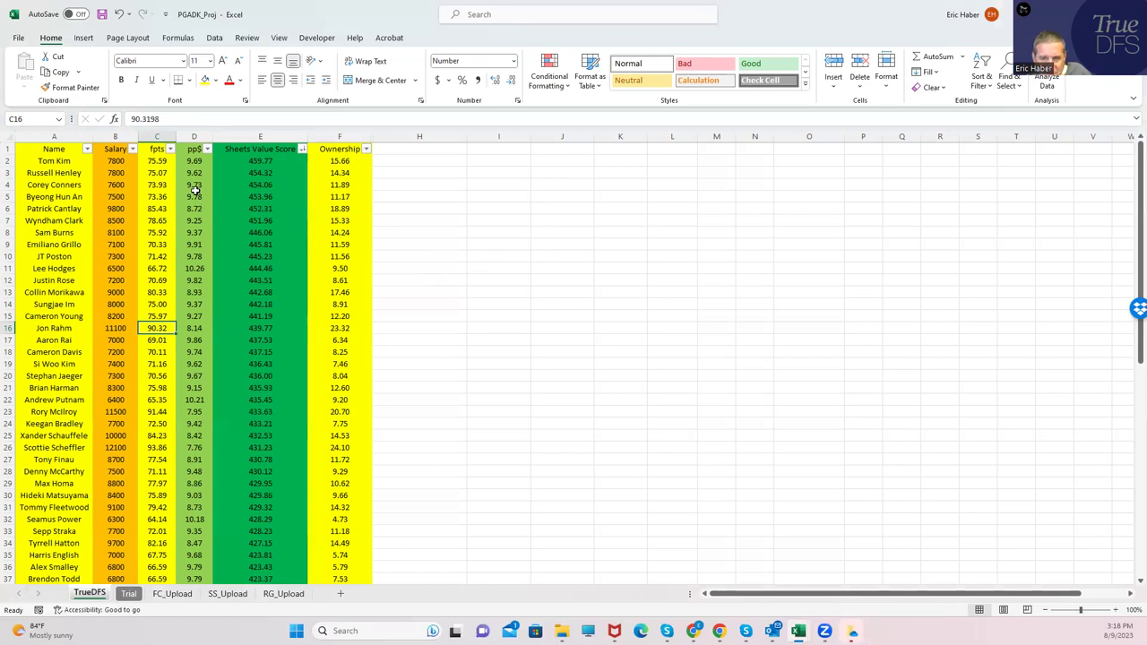
{"action": "left_click", "coordinate": [108, 160]}
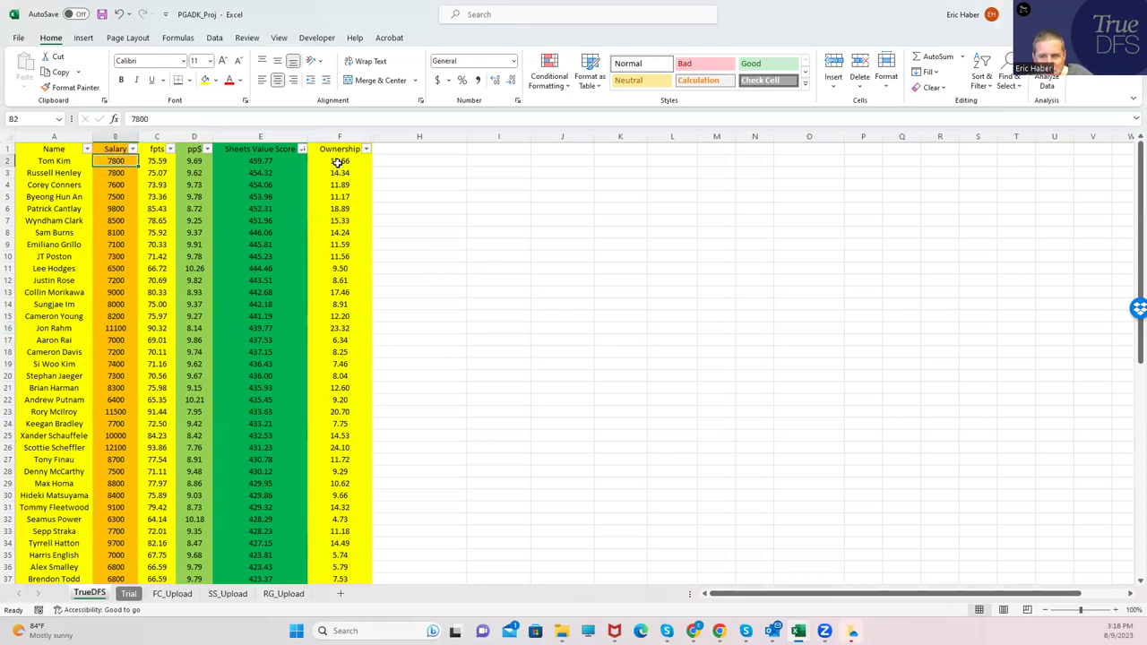
{"action": "left_click", "coordinate": [263, 162]}
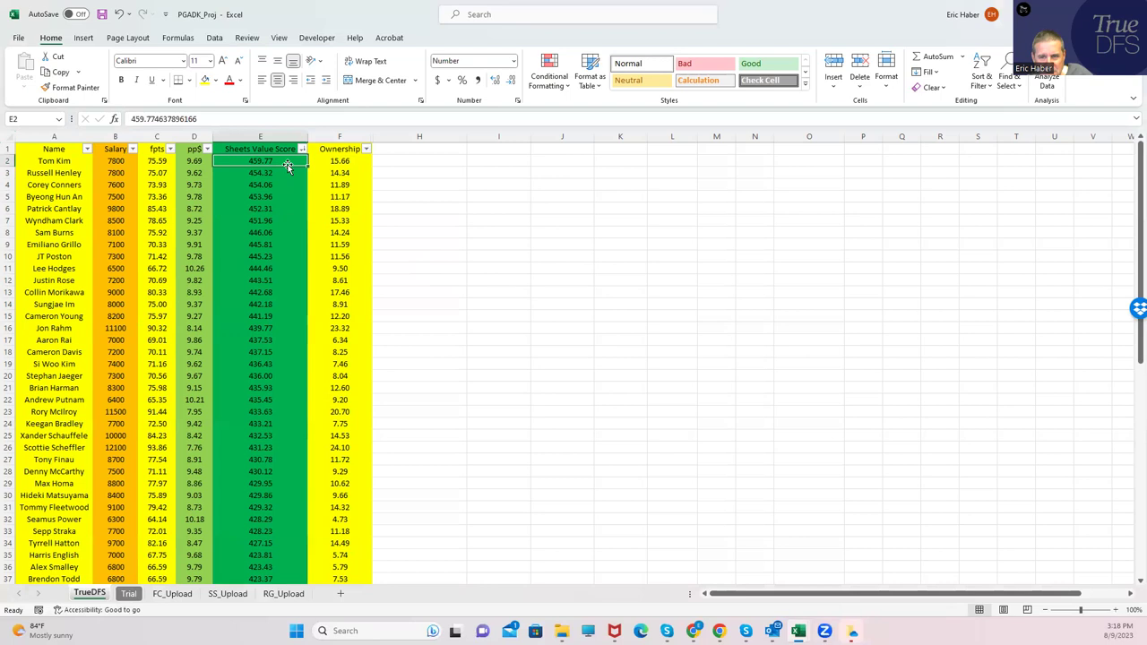
{"action": "left_click", "coordinate": [258, 172]}
{"action": "left_click", "coordinate": [269, 185]}
{"action": "left_click", "coordinate": [265, 195]}
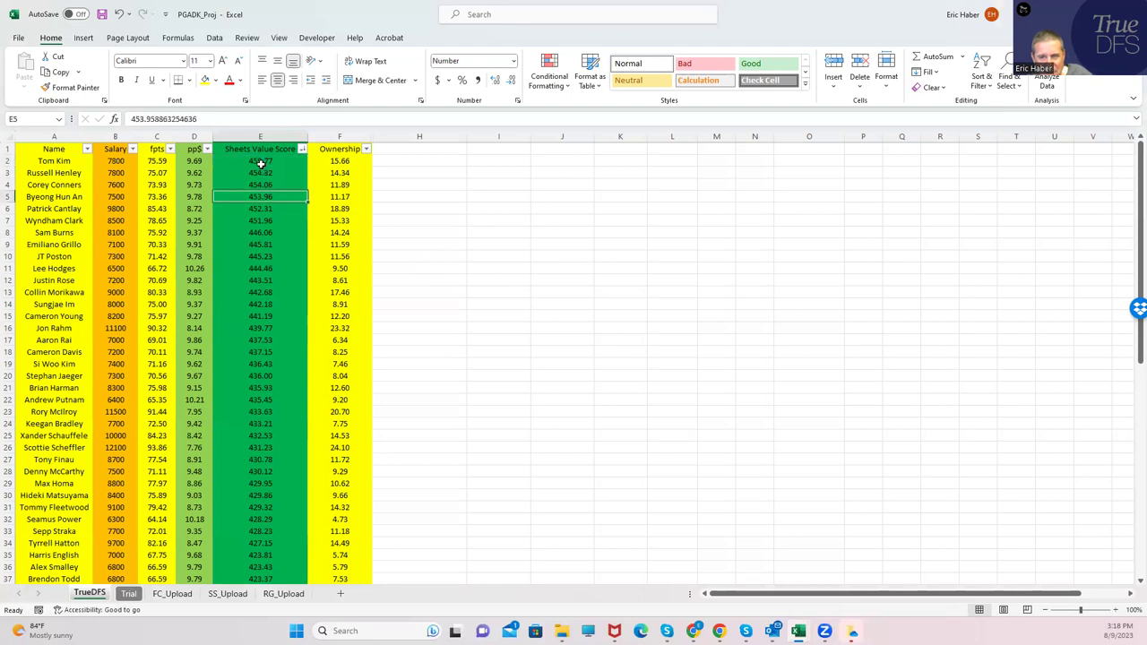
{"action": "left_click", "coordinate": [261, 162]}
{"action": "left_click", "coordinate": [259, 172]}
{"action": "left_click", "coordinate": [325, 165]}
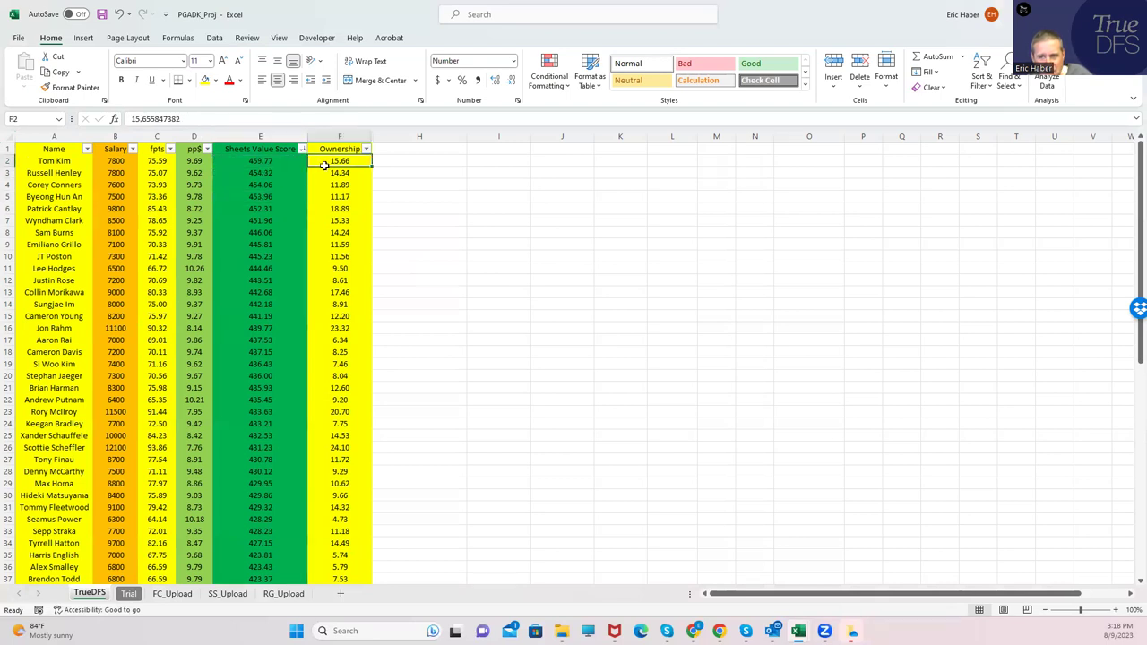
{"action": "left_click", "coordinate": [333, 184]}
{"action": "left_click", "coordinate": [335, 196]}
{"action": "left_click", "coordinate": [308, 185]}
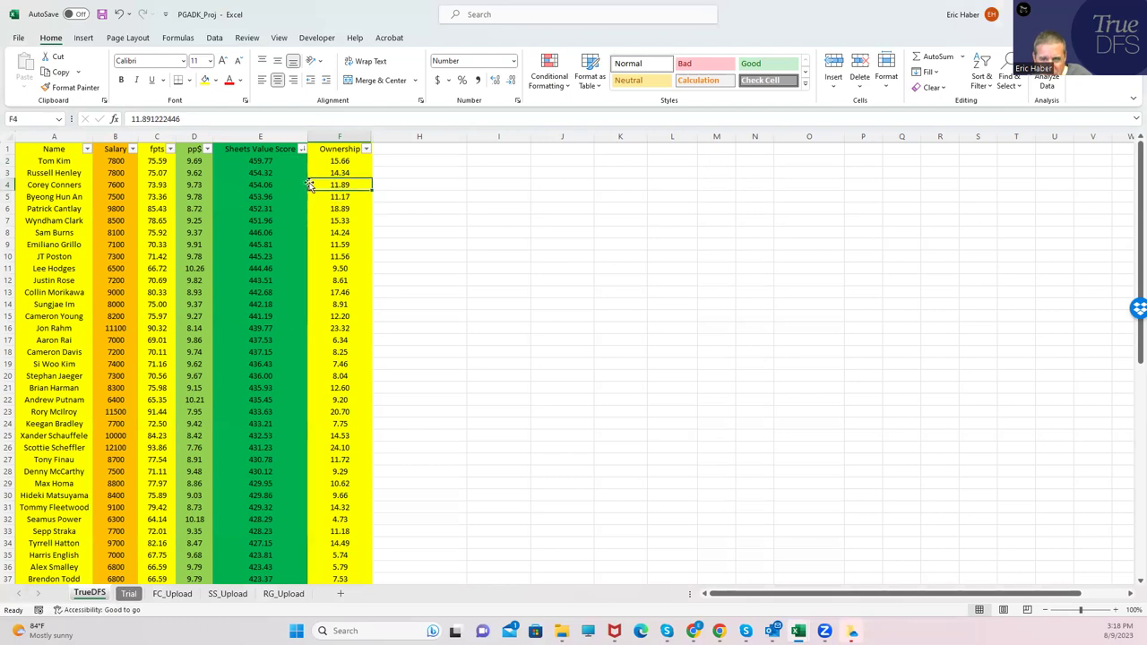
{"action": "left_click", "coordinate": [117, 185]}
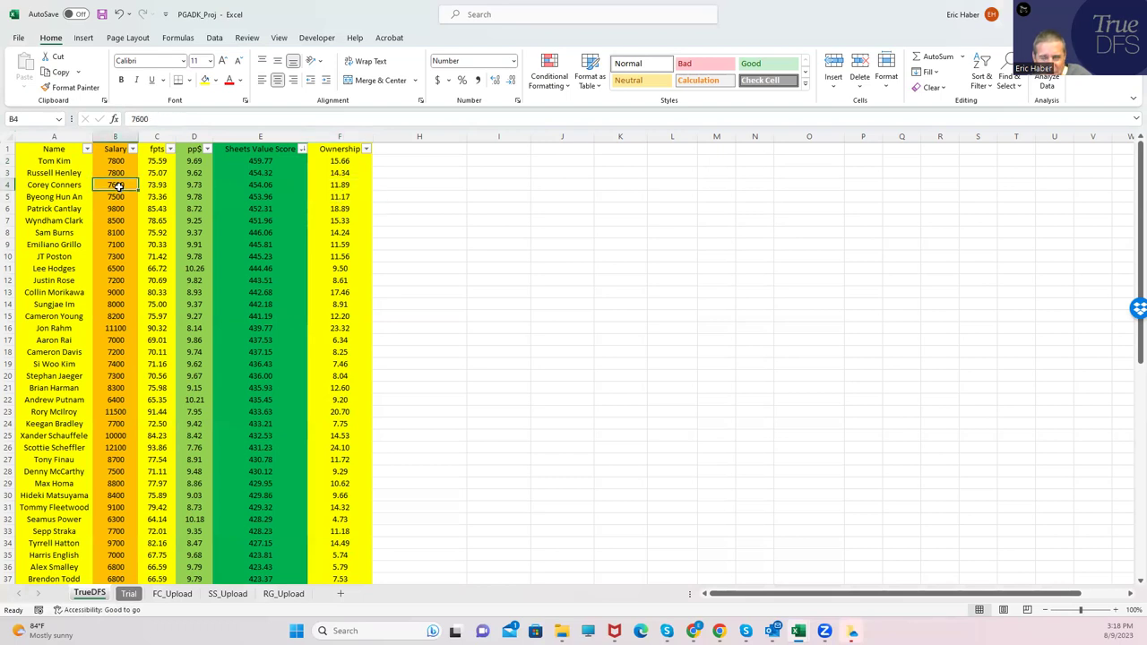
{"action": "left_click", "coordinate": [264, 185]}
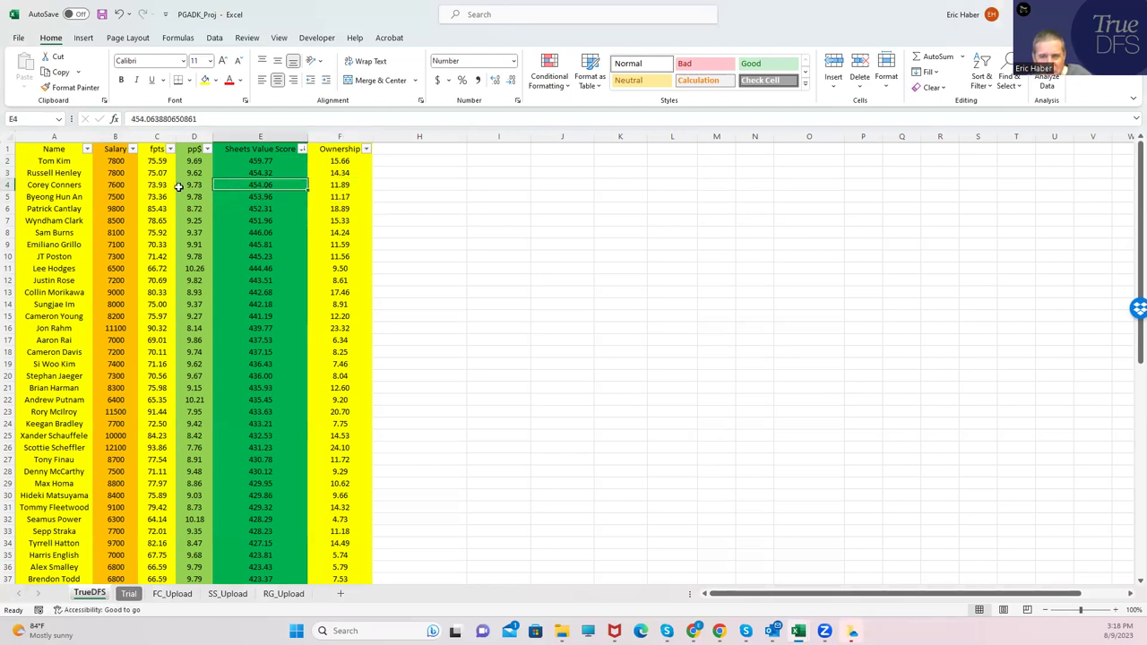
{"action": "left_click", "coordinate": [195, 185]}
{"action": "left_click", "coordinate": [284, 196]}
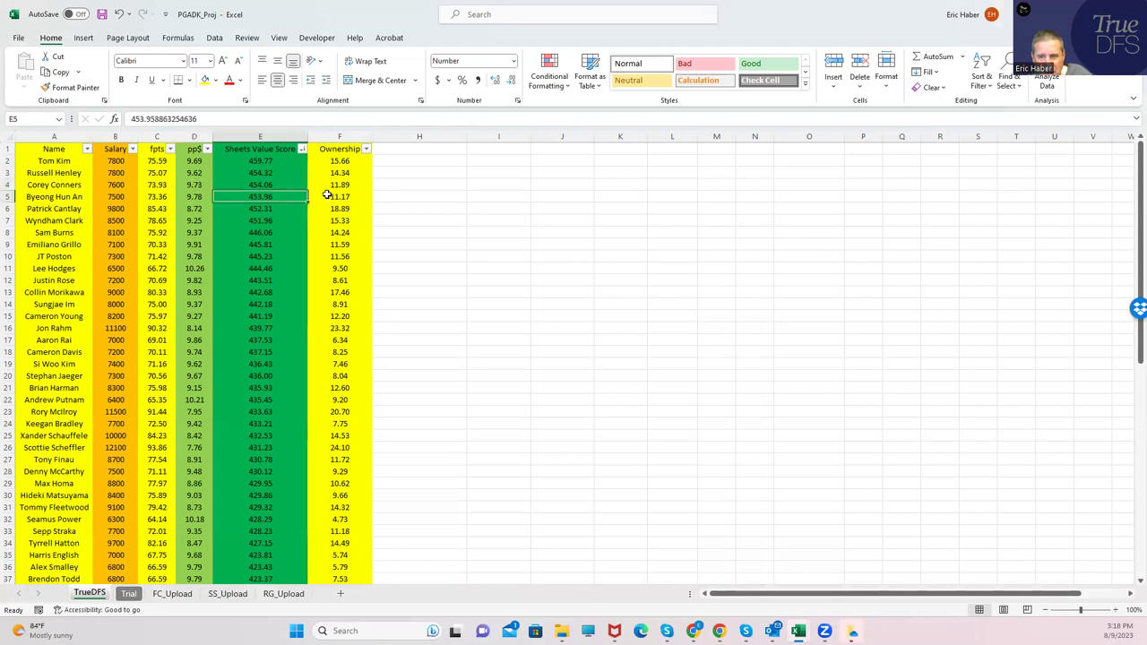
{"action": "left_click", "coordinate": [328, 196]}
{"action": "left_click", "coordinate": [329, 185]}
{"action": "left_click", "coordinate": [330, 193]}
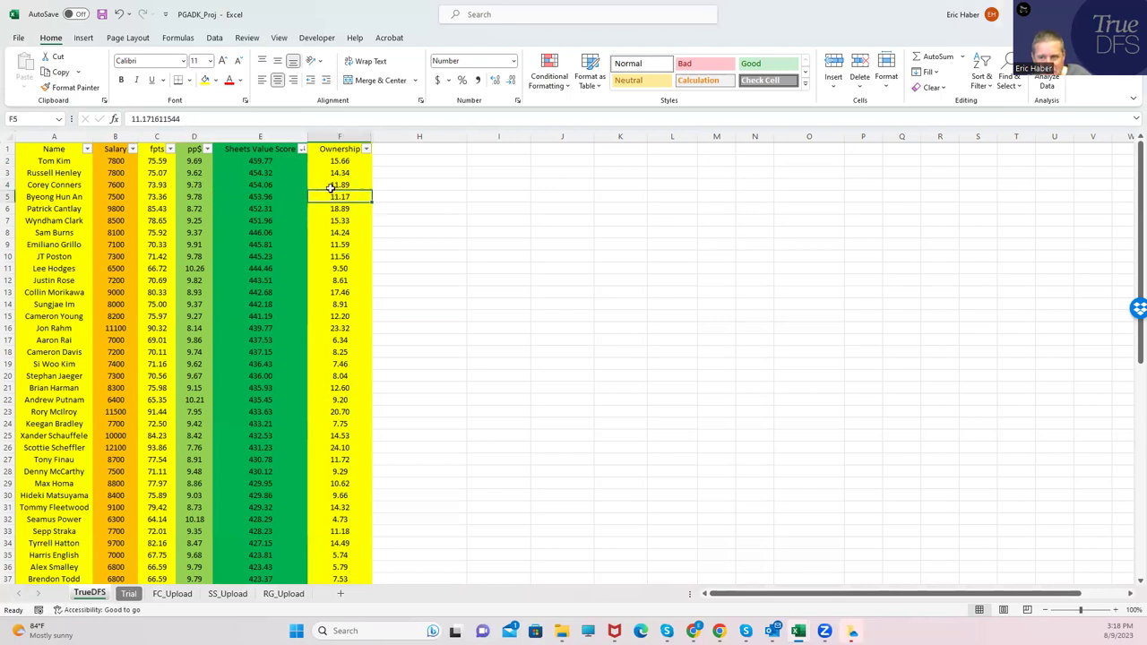
{"action": "left_click", "coordinate": [330, 186]}
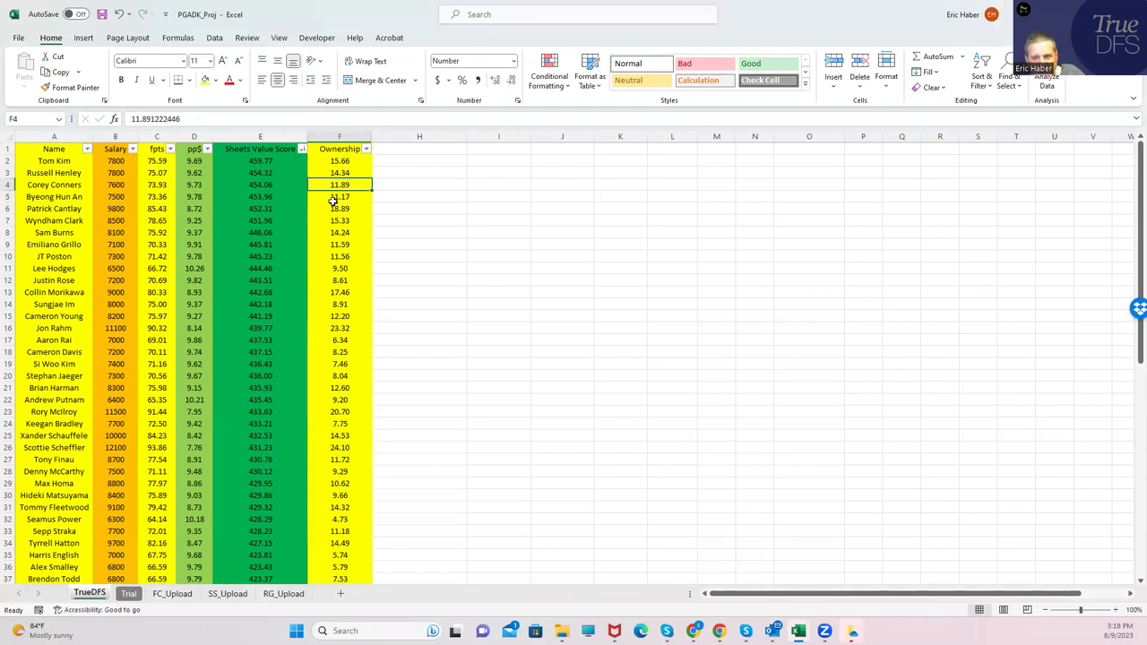
{"action": "left_click", "coordinate": [109, 186]}
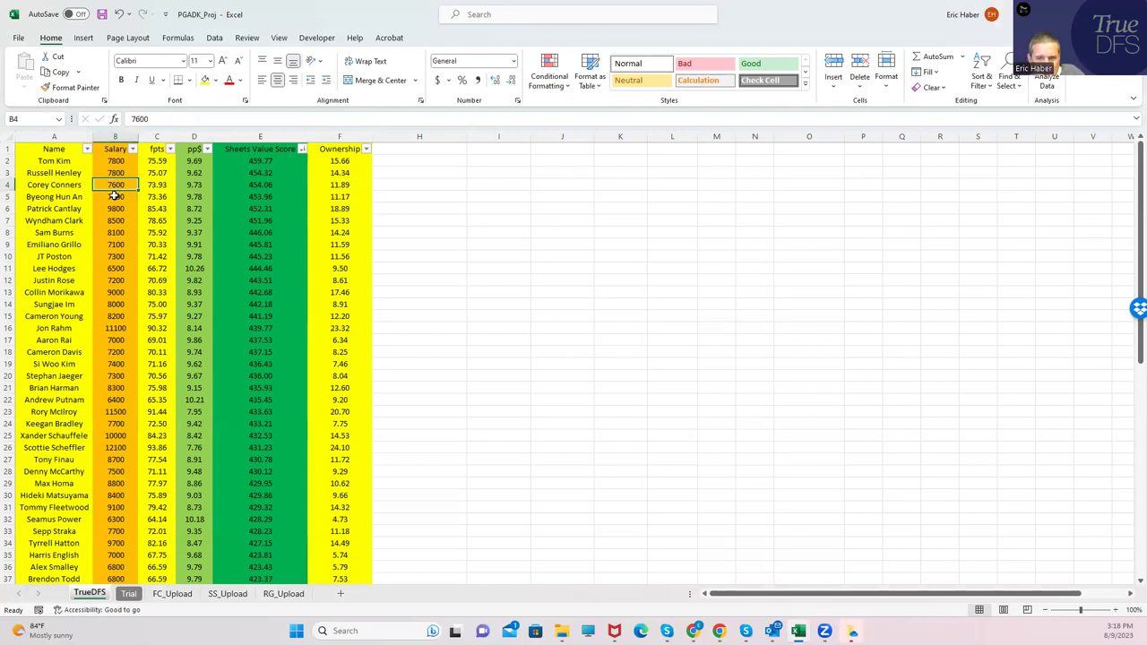
{"action": "left_click", "coordinate": [115, 195]}
{"action": "left_click", "coordinate": [122, 160]}
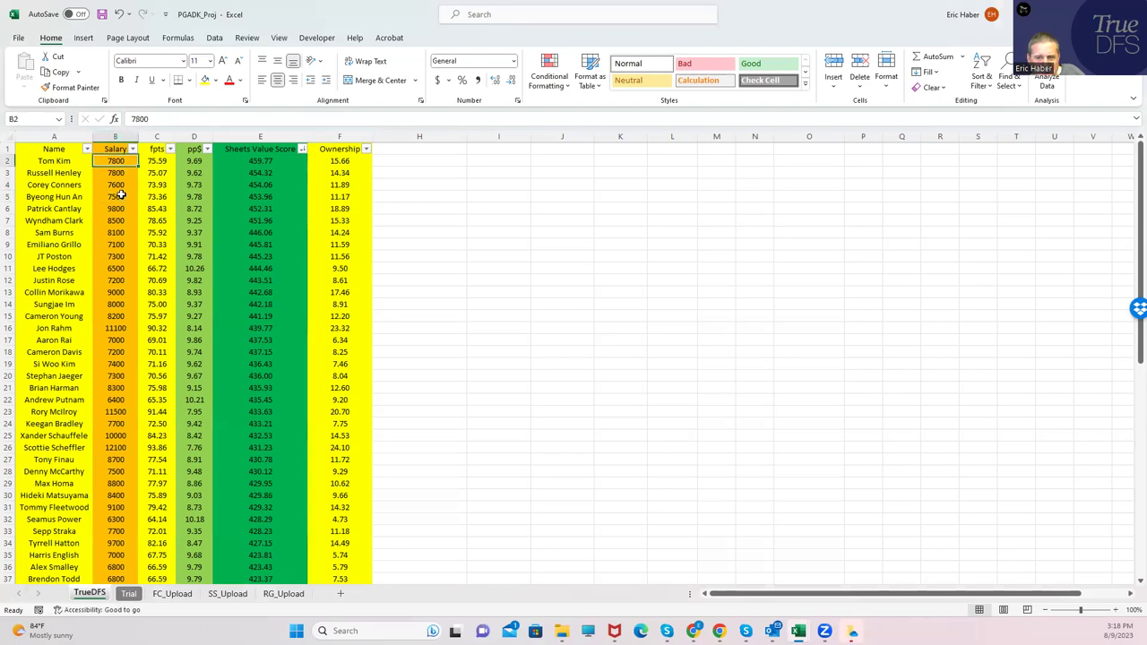
{"action": "left_click", "coordinate": [121, 194]}
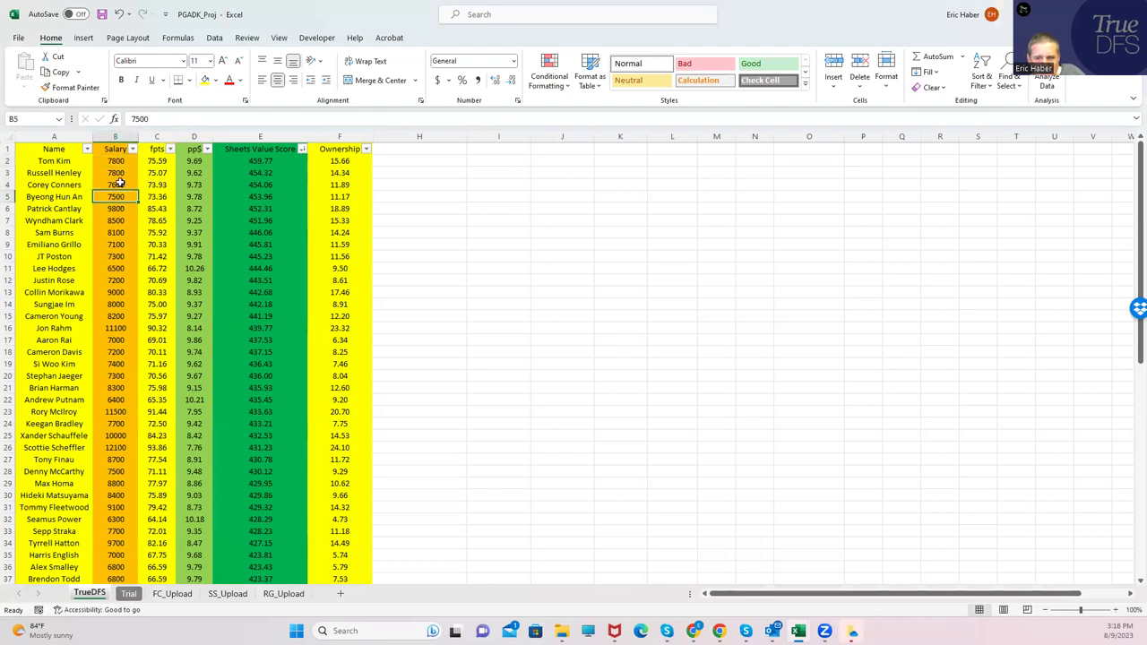
{"action": "left_click", "coordinate": [116, 161]}
{"action": "left_click", "coordinate": [117, 195]}
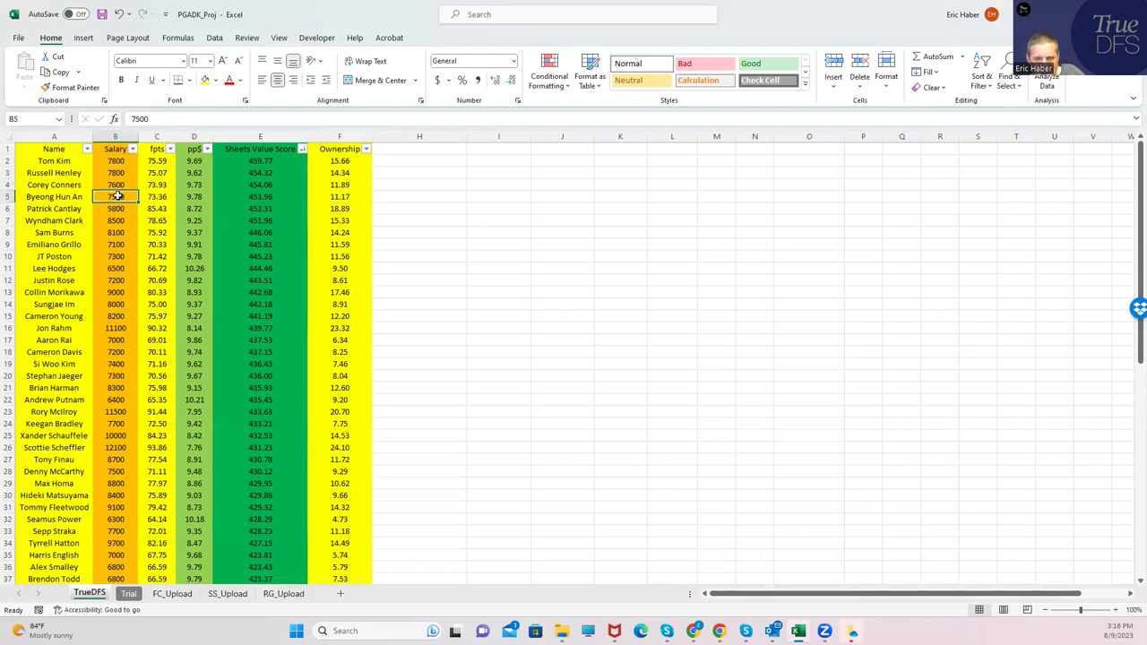
{"action": "left_click", "coordinate": [331, 194]}
{"action": "left_click", "coordinate": [116, 196]}
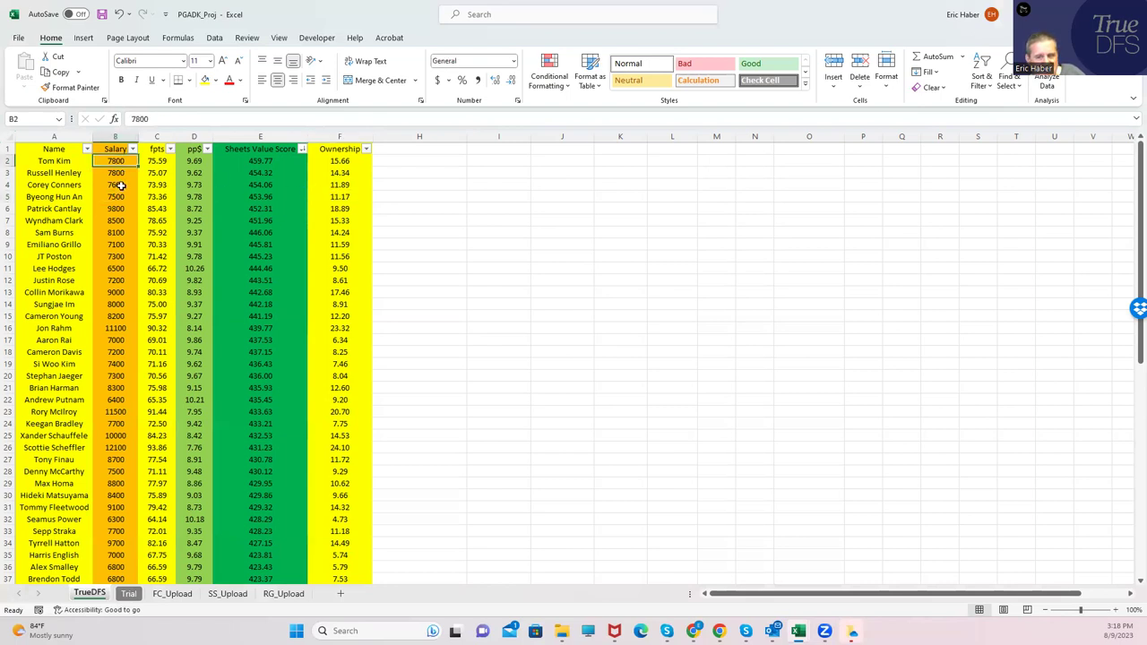
{"action": "left_click", "coordinate": [118, 184]}
{"action": "left_click", "coordinate": [116, 162]}
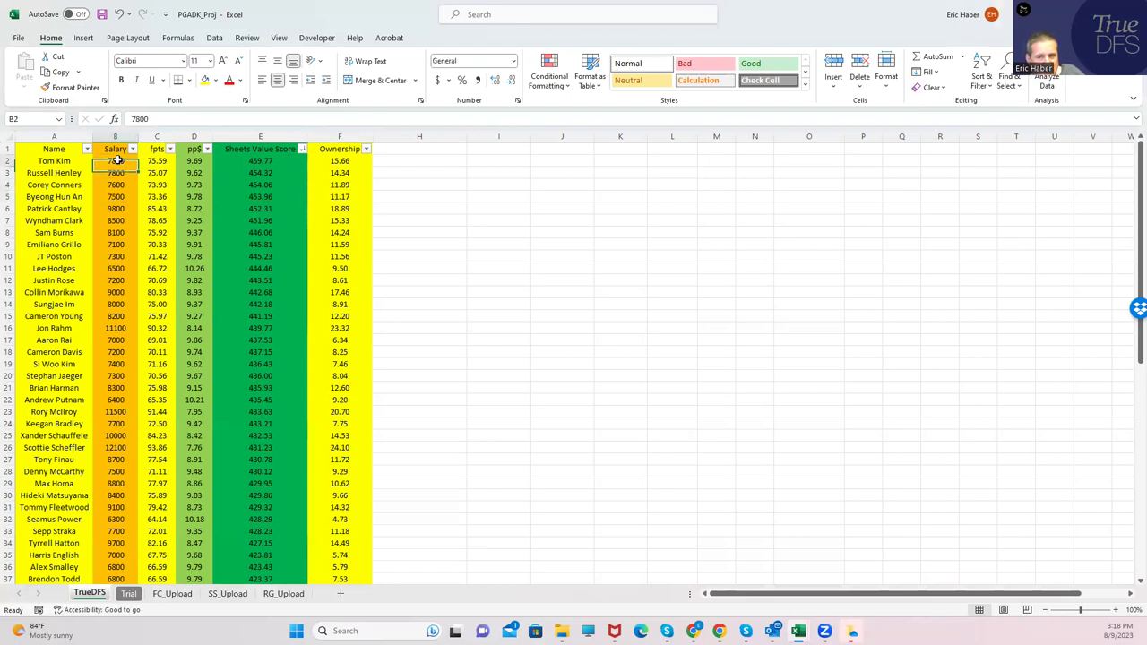
{"action": "left_click", "coordinate": [116, 173]}
{"action": "left_click", "coordinate": [115, 185]}
{"action": "left_click", "coordinate": [117, 197]}
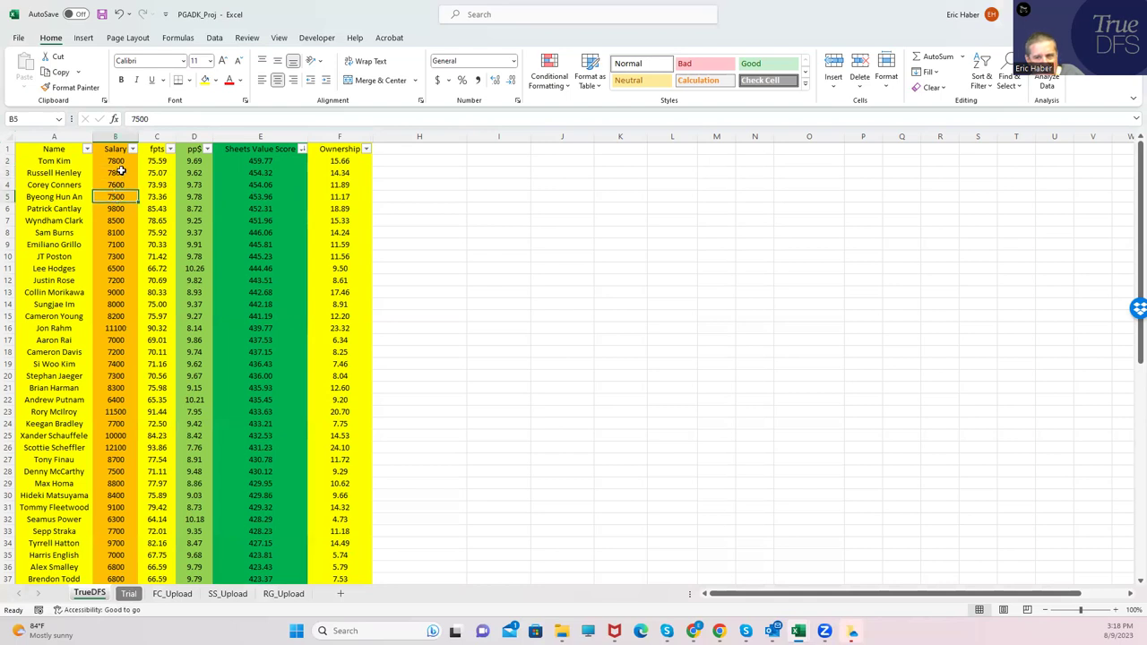
{"action": "left_click", "coordinate": [121, 172]}
{"action": "left_click", "coordinate": [116, 161]}
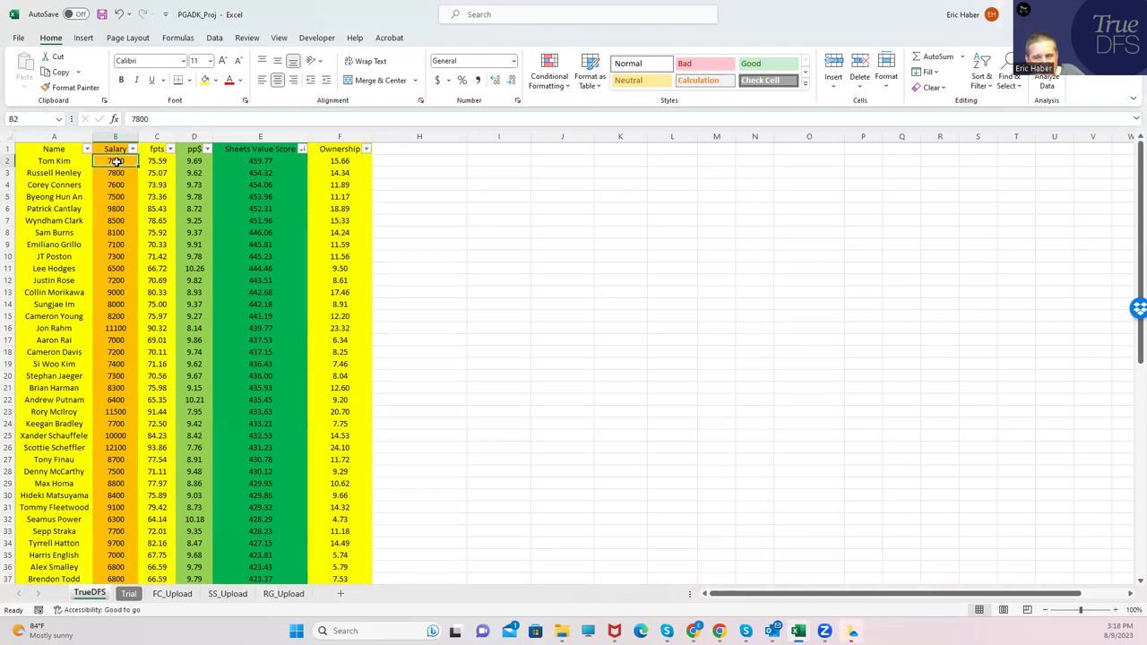
{"action": "left_click", "coordinate": [115, 209]}
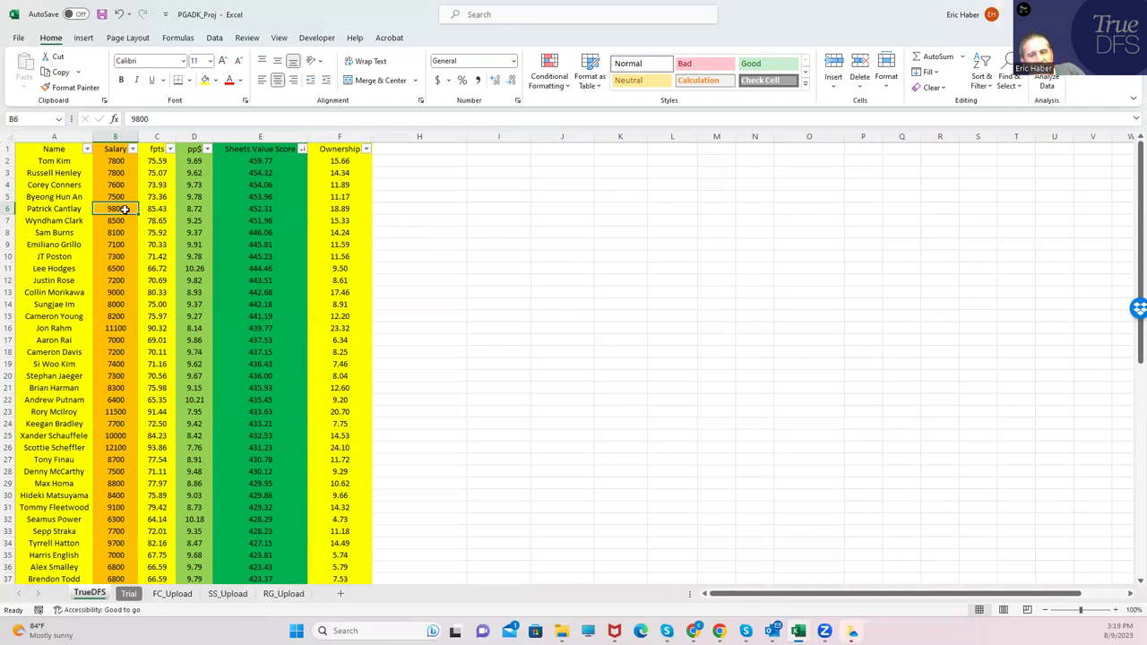
{"action": "left_click", "coordinate": [205, 148]}
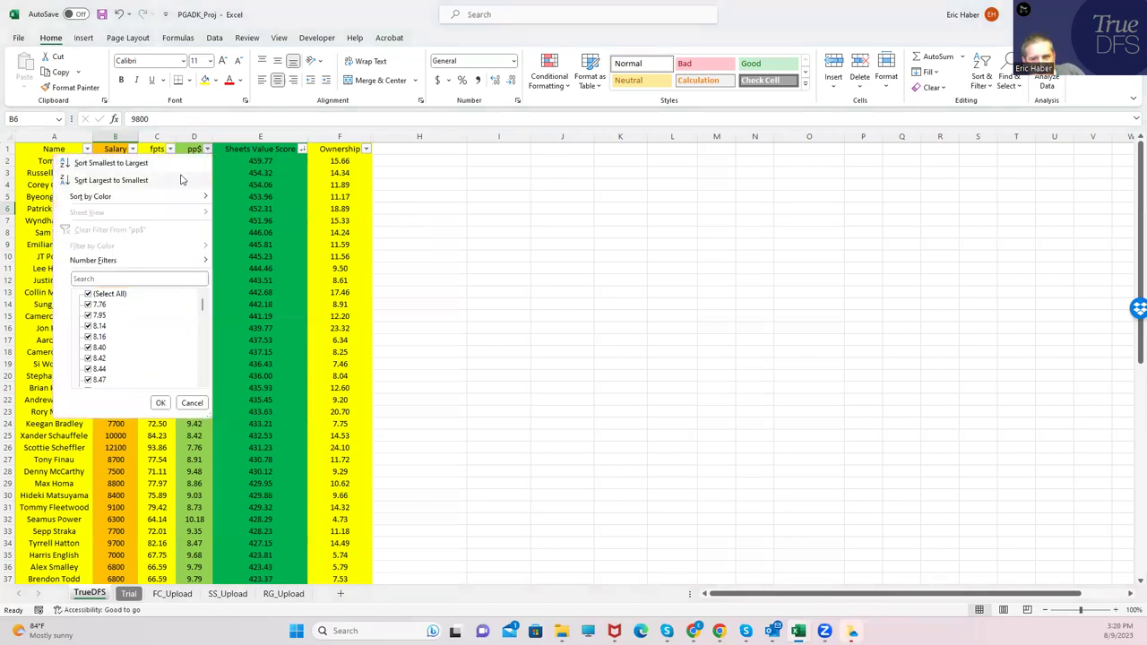
{"action": "left_click", "coordinate": [179, 175]}
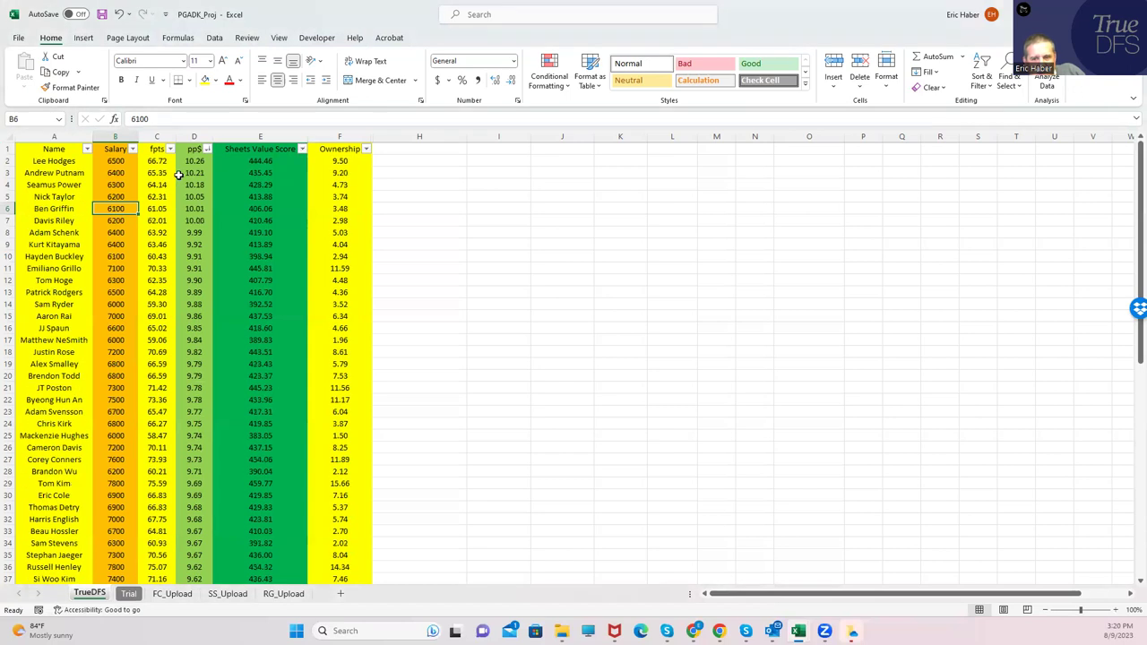
{"action": "left_click", "coordinate": [302, 148]}
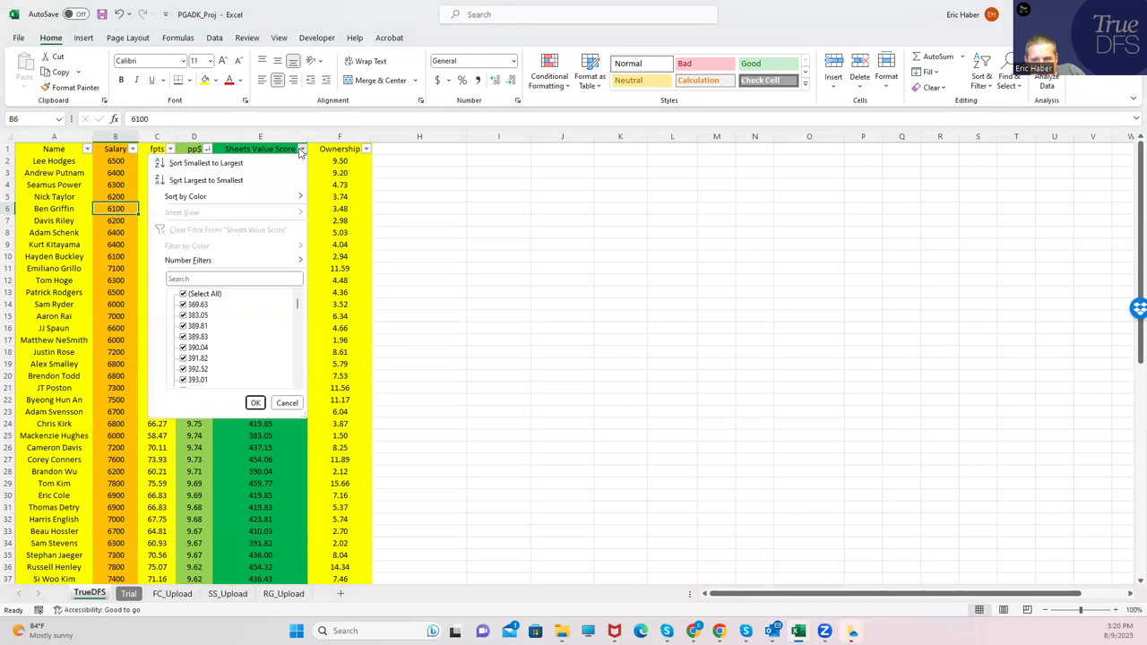
{"action": "left_click", "coordinate": [269, 181]}
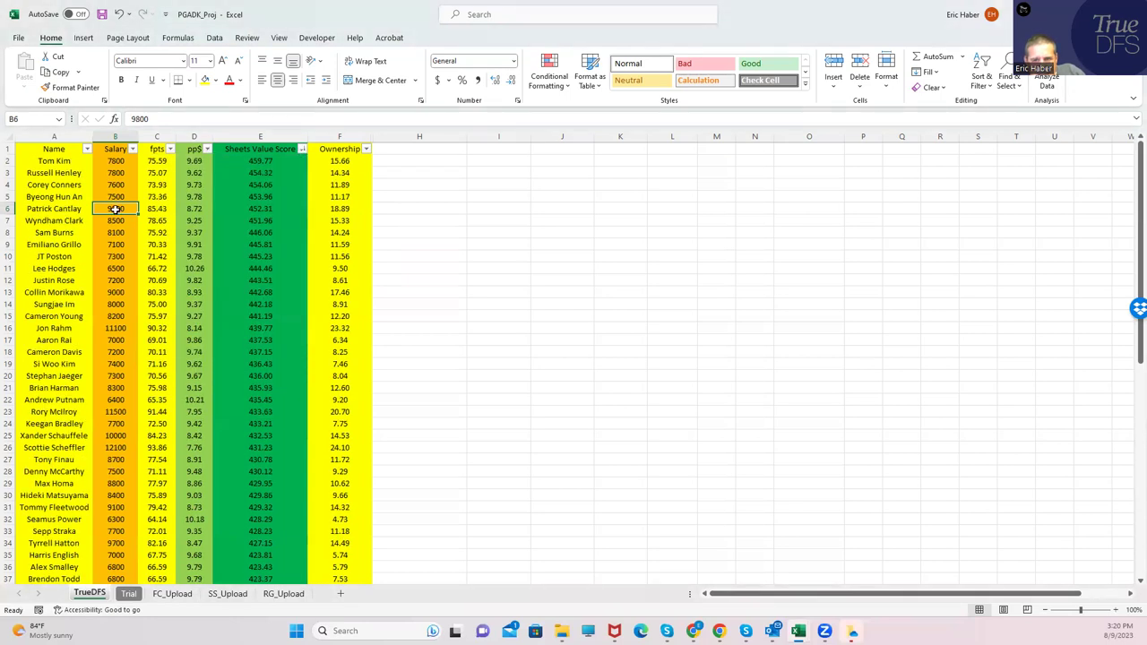
{"action": "left_click", "coordinate": [116, 327]}
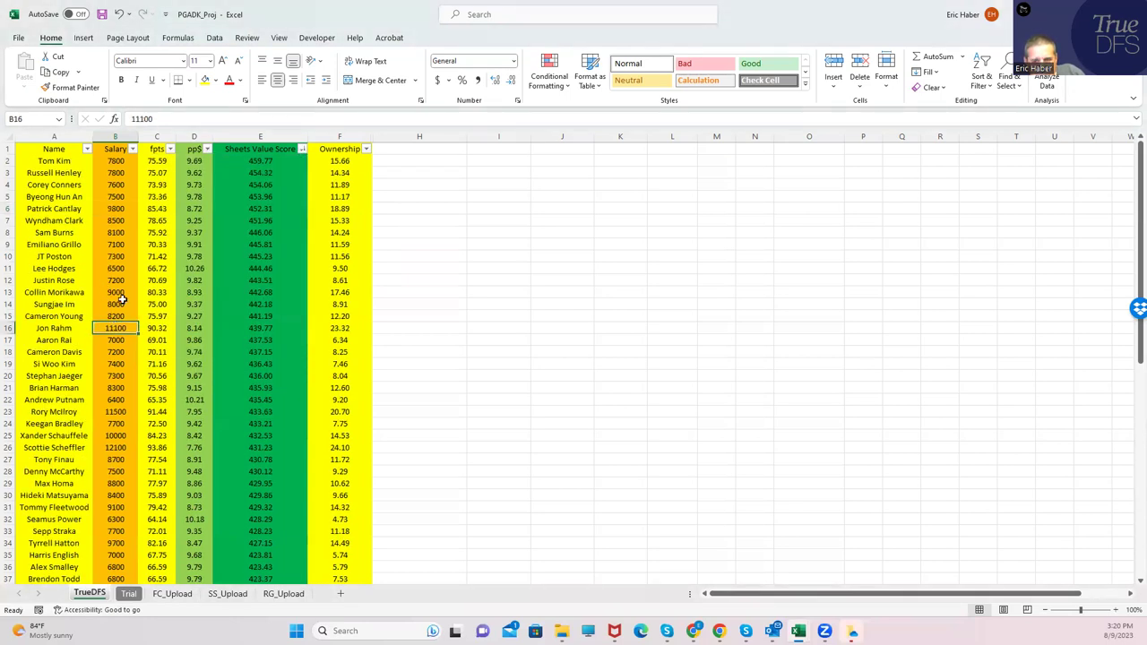
{"action": "left_click", "coordinate": [123, 212]}
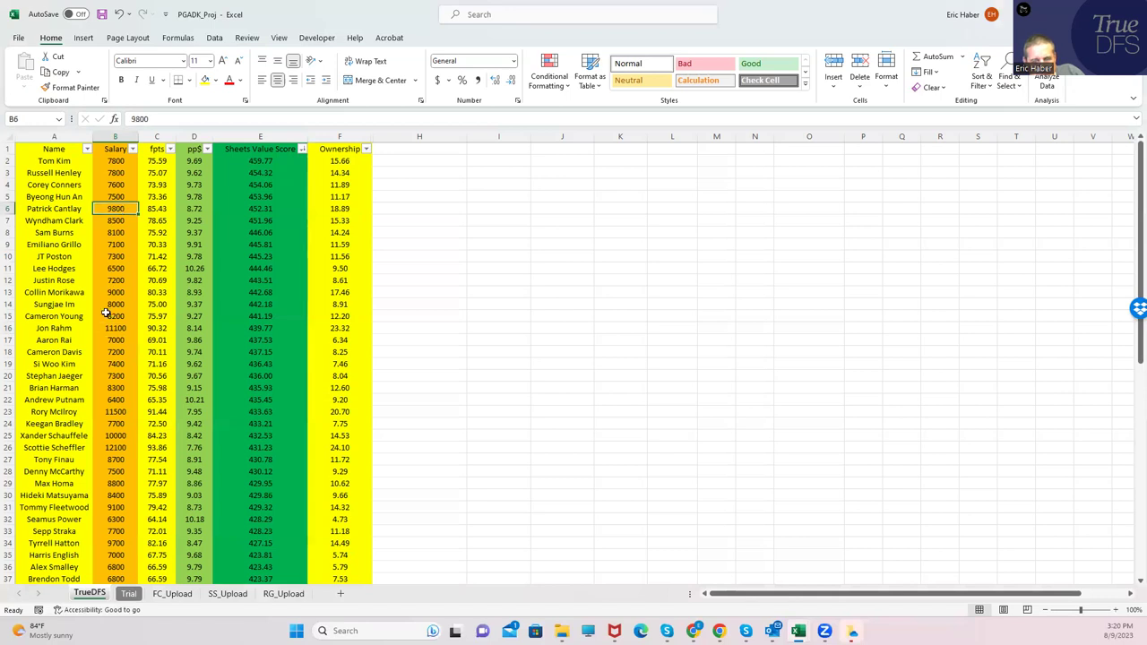
{"action": "left_click", "coordinate": [260, 208]}
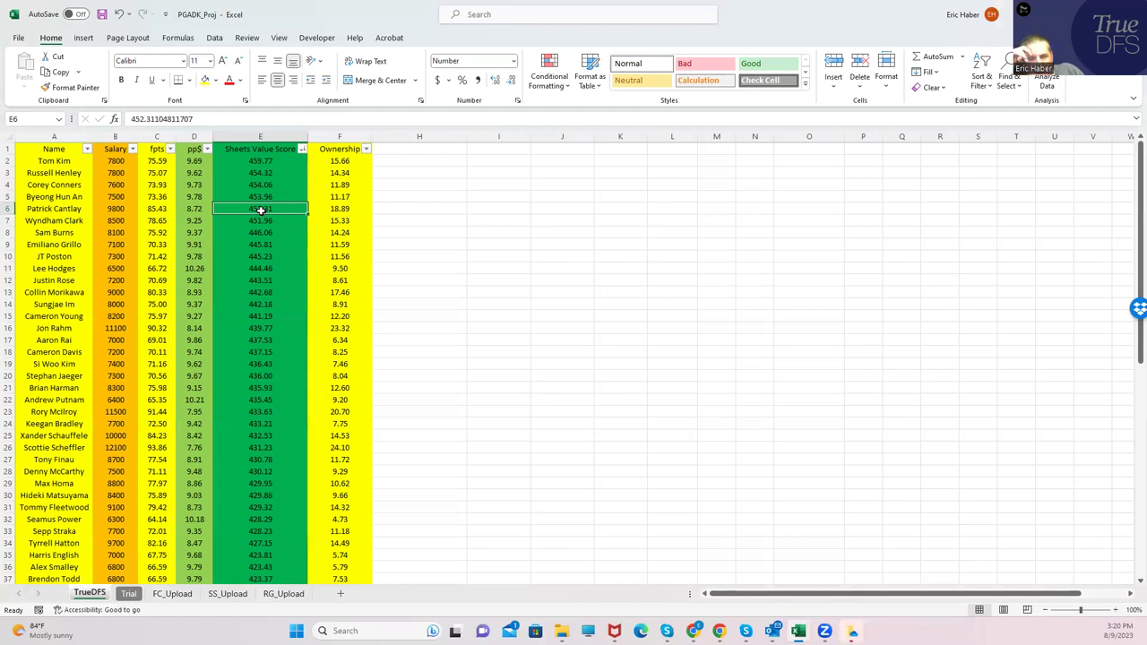
{"action": "left_click", "coordinate": [115, 292]}
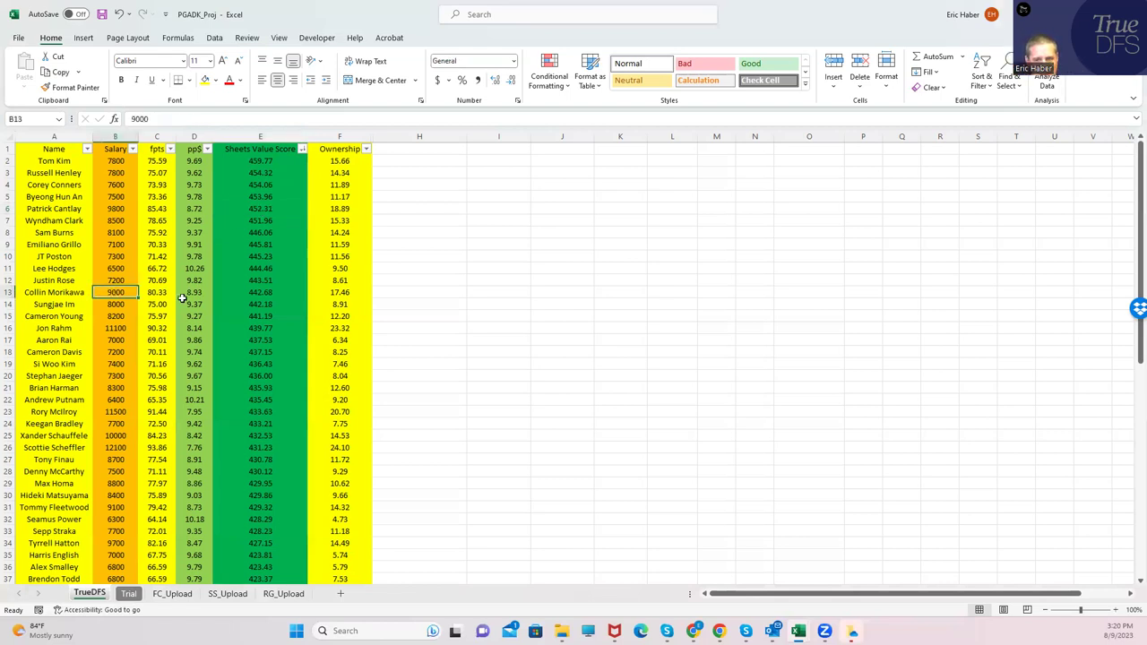
{"action": "left_click", "coordinate": [109, 330]}
{"action": "left_click", "coordinate": [118, 208]}
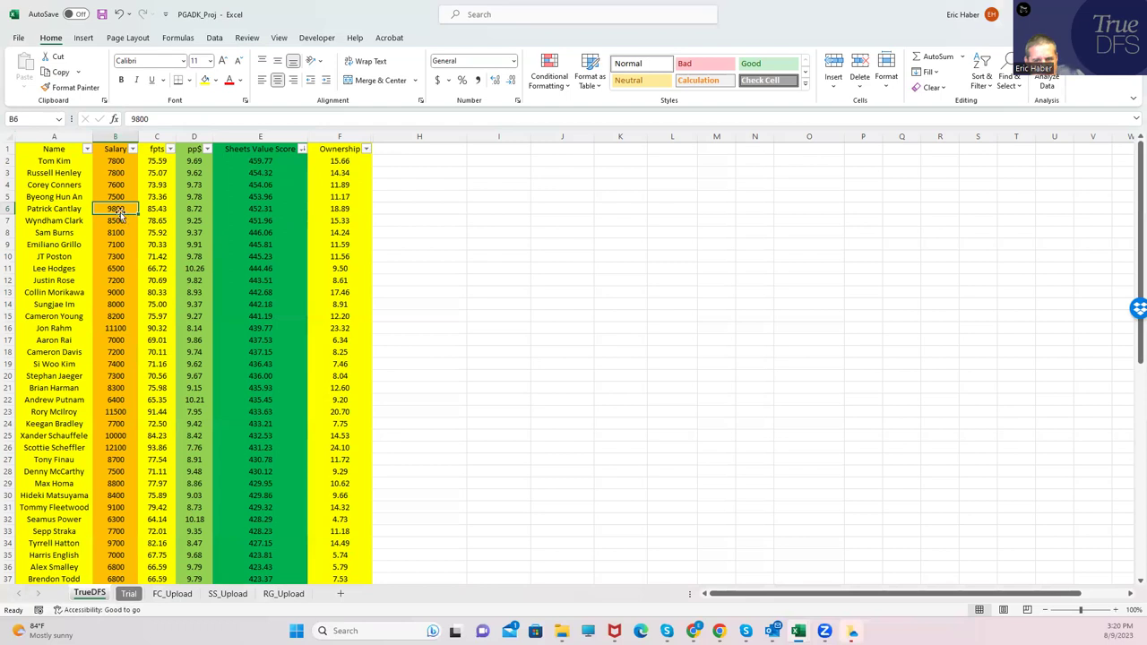
{"action": "left_click", "coordinate": [106, 328]}
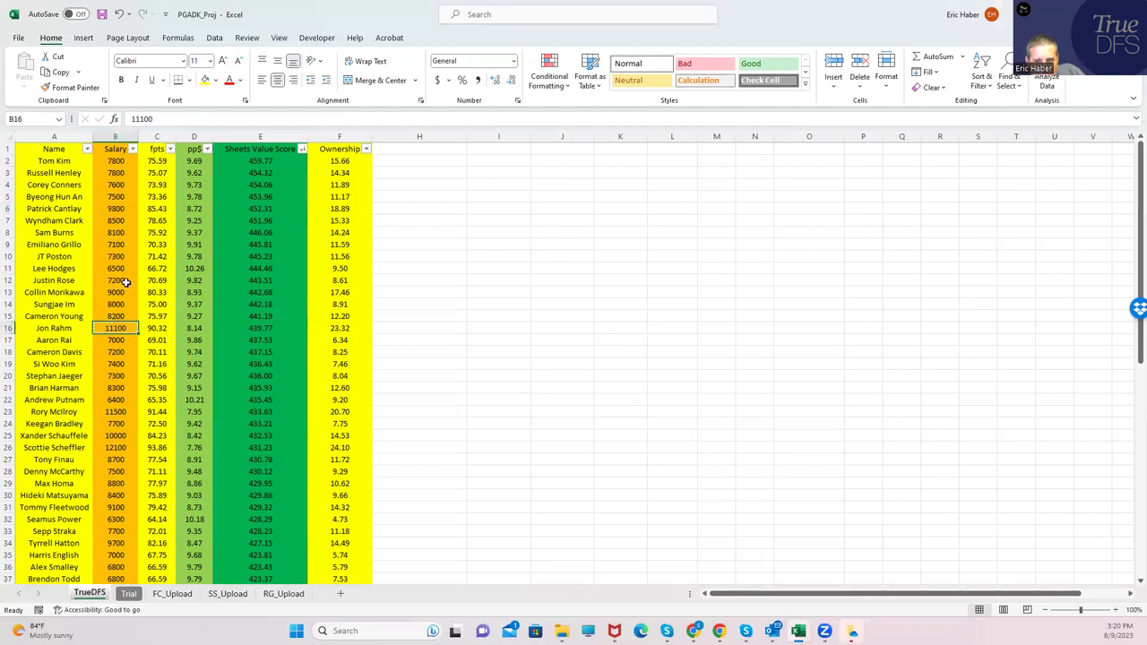
{"action": "left_click", "coordinate": [115, 208]}
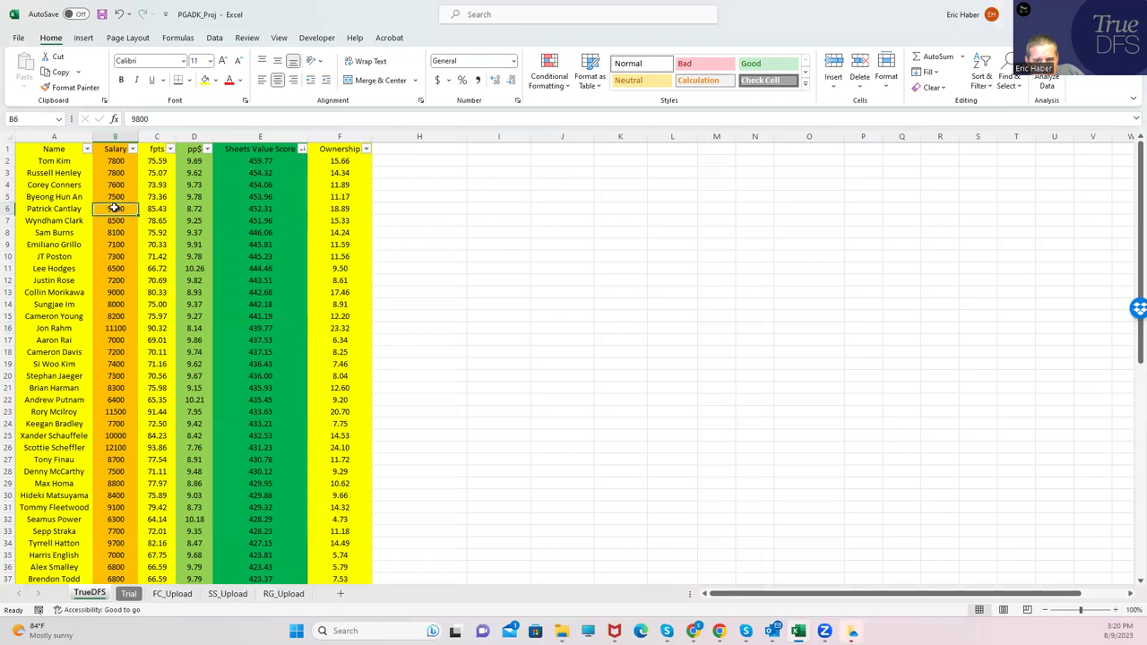
Step: Check the salaries in cells B13, B16 and B6, then return to the DraftKings draft page
{"action": "left_click", "coordinate": [114, 293]}
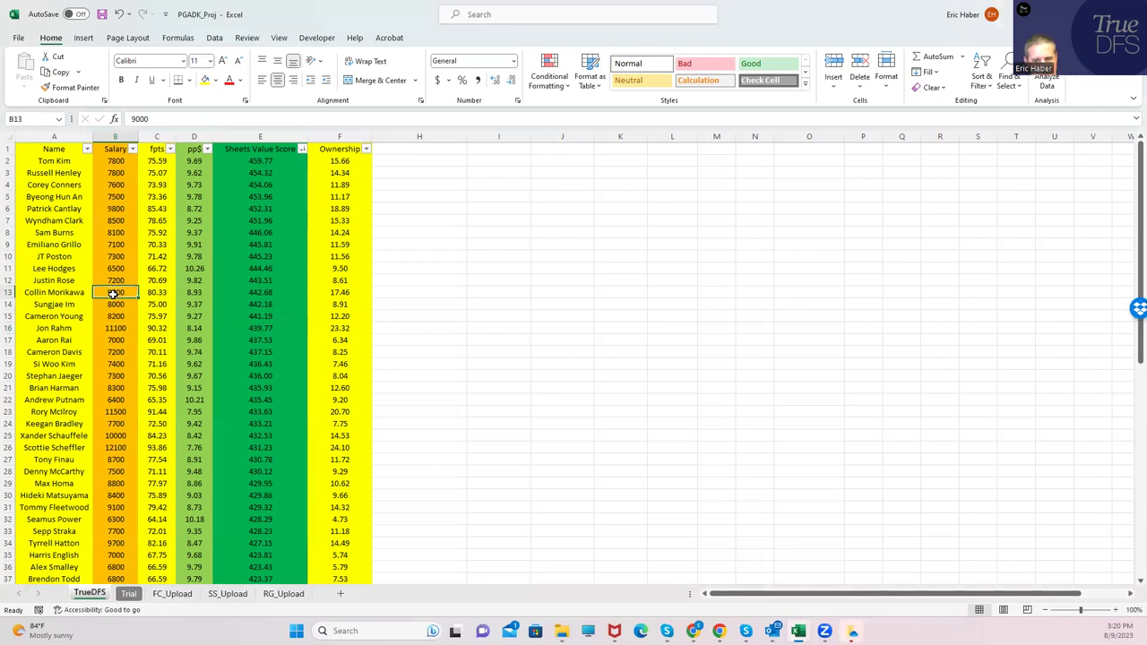
{"action": "left_click", "coordinate": [114, 328]}
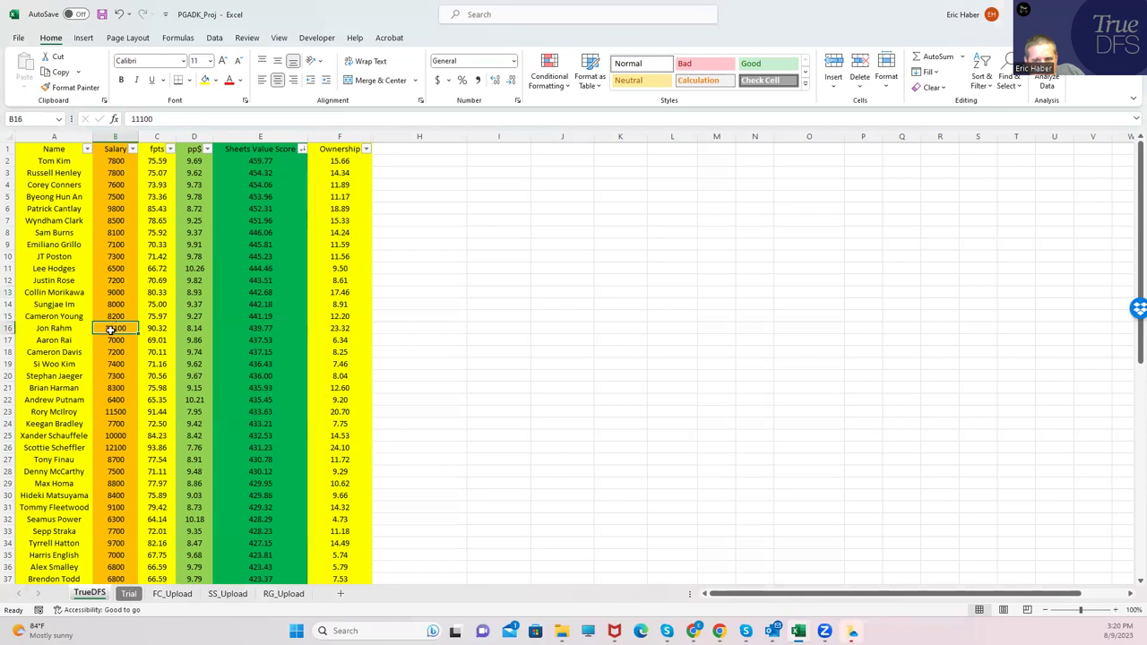
{"action": "left_click", "coordinate": [117, 209]}
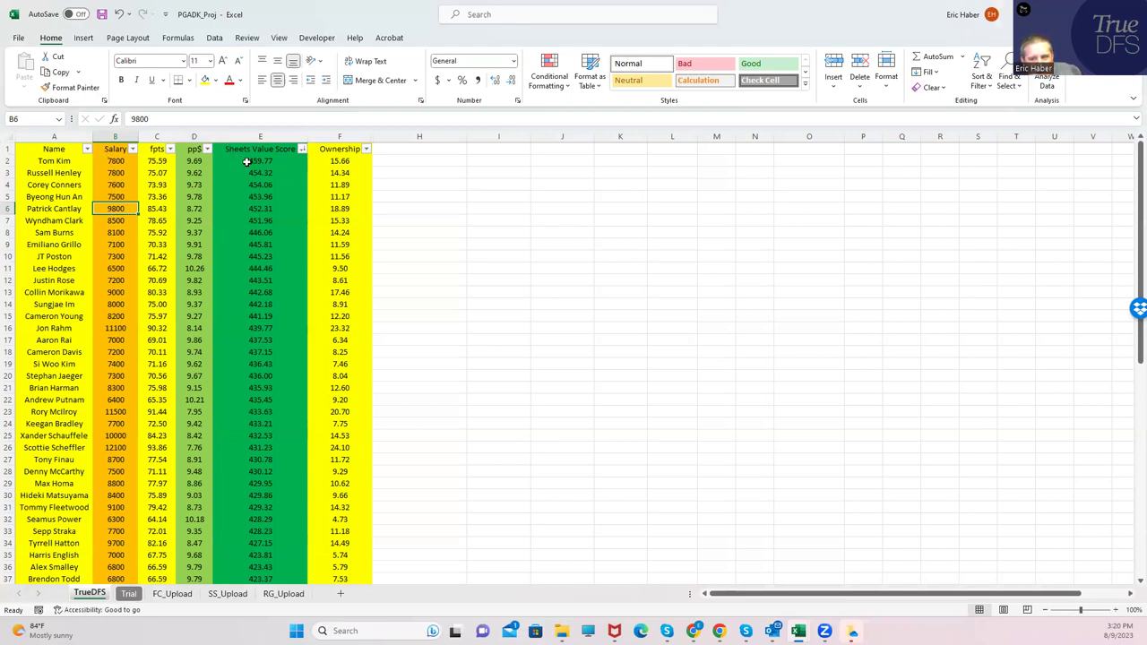
{"action": "key", "text": "alt+Tab"}
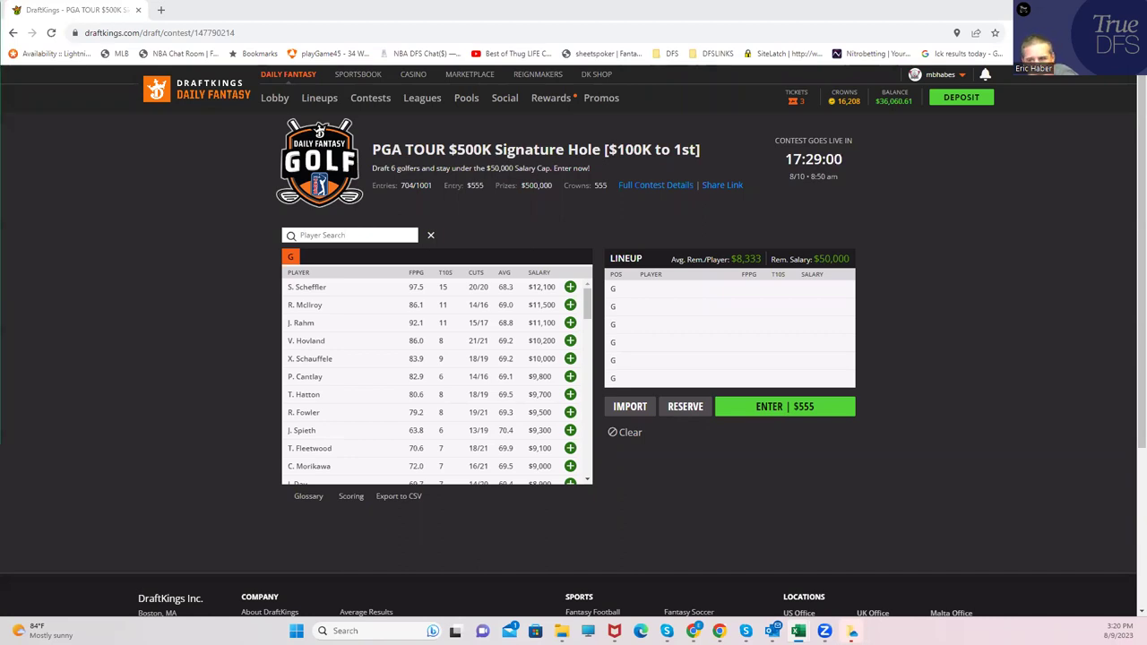
{"action": "key", "text": "alt+Tab"}
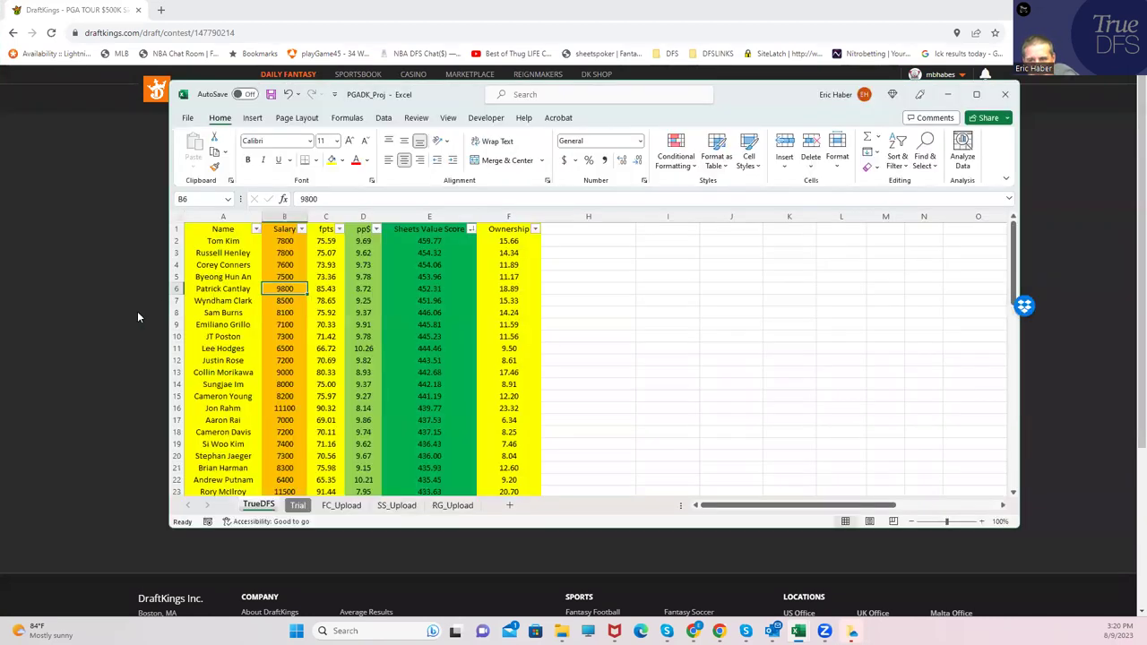
{"action": "left_click", "coordinate": [280, 241]}
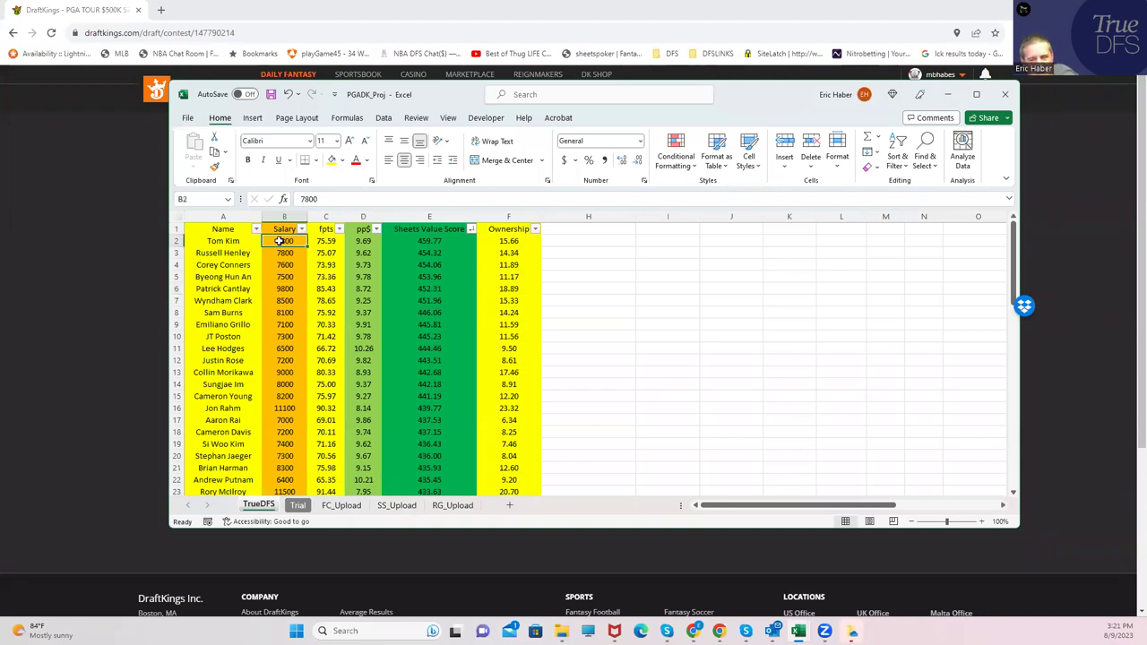
{"action": "left_click_drag", "start_coordinate": [281, 241], "coordinate": [282, 297]}
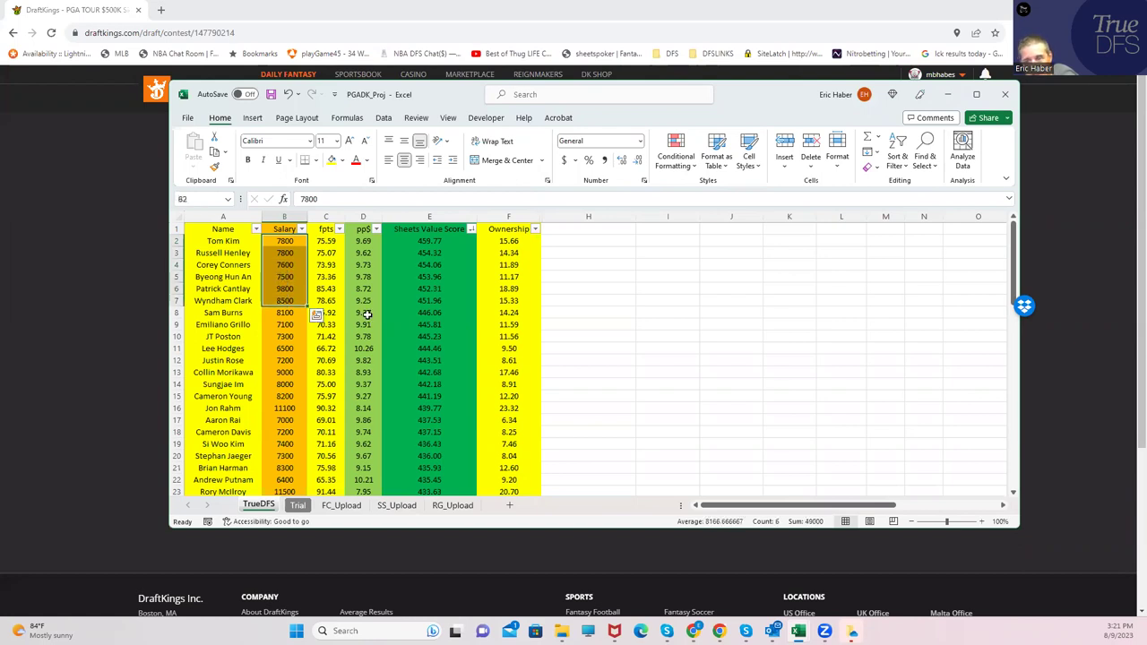
{"action": "left_click", "coordinate": [281, 312]}
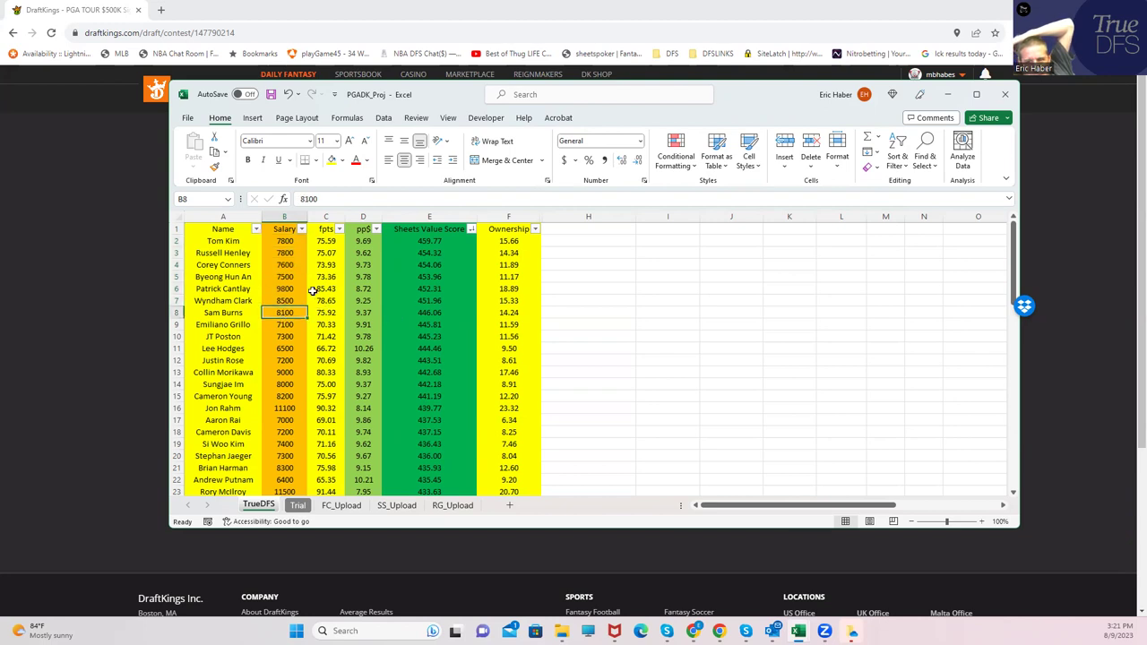
{"action": "left_click", "coordinate": [282, 276]}
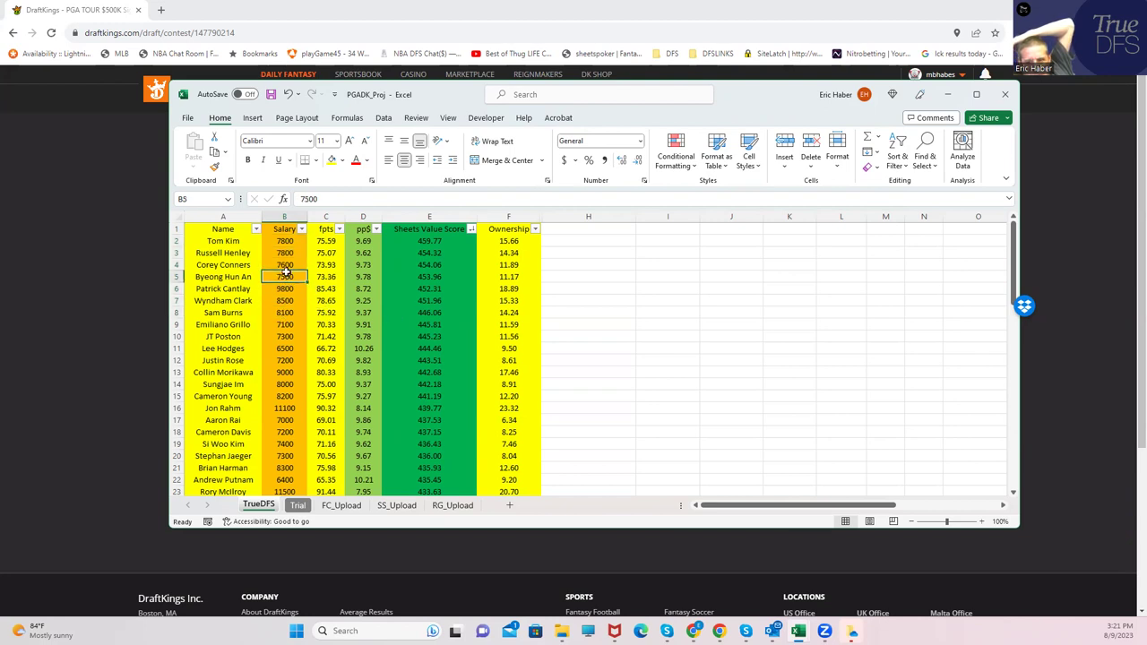
{"action": "left_click", "coordinate": [285, 324]}
{"action": "left_click", "coordinate": [285, 301]}
{"action": "left_click", "coordinate": [285, 325]}
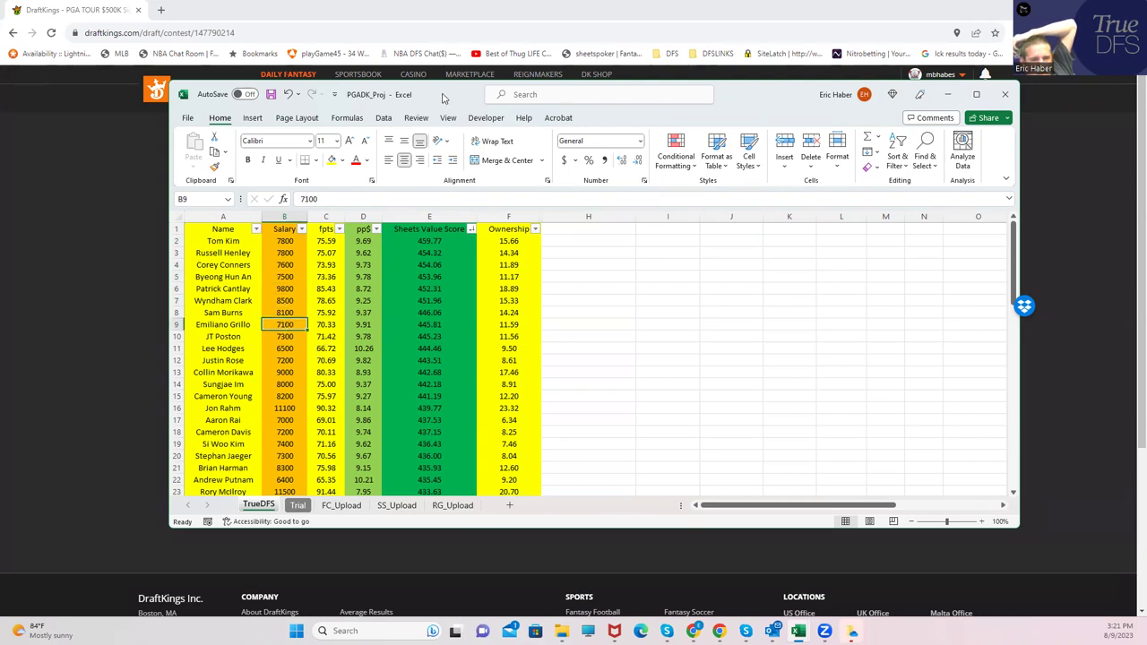
{"action": "left_click", "coordinate": [128, 282]}
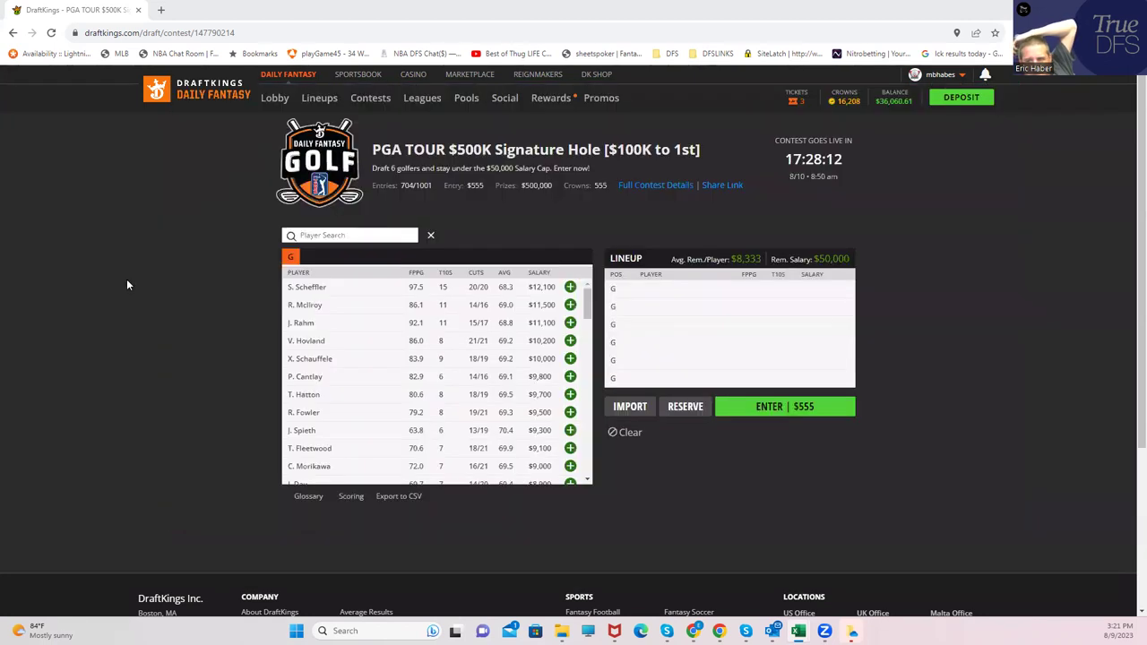
Step: Add Cantlay ($9,800), Kim ($7,800) and Burns ($8,100) to the lineup
{"action": "left_click", "coordinate": [570, 378]}
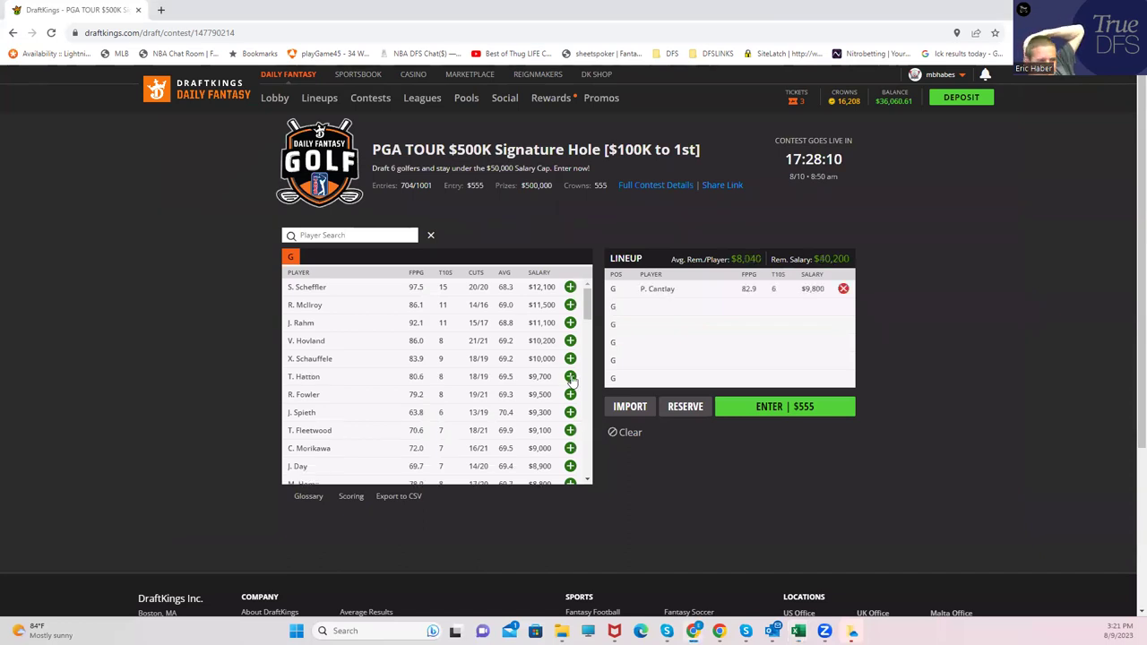
{"action": "left_click", "coordinate": [311, 234]}
{"action": "type", "text": "kim"}
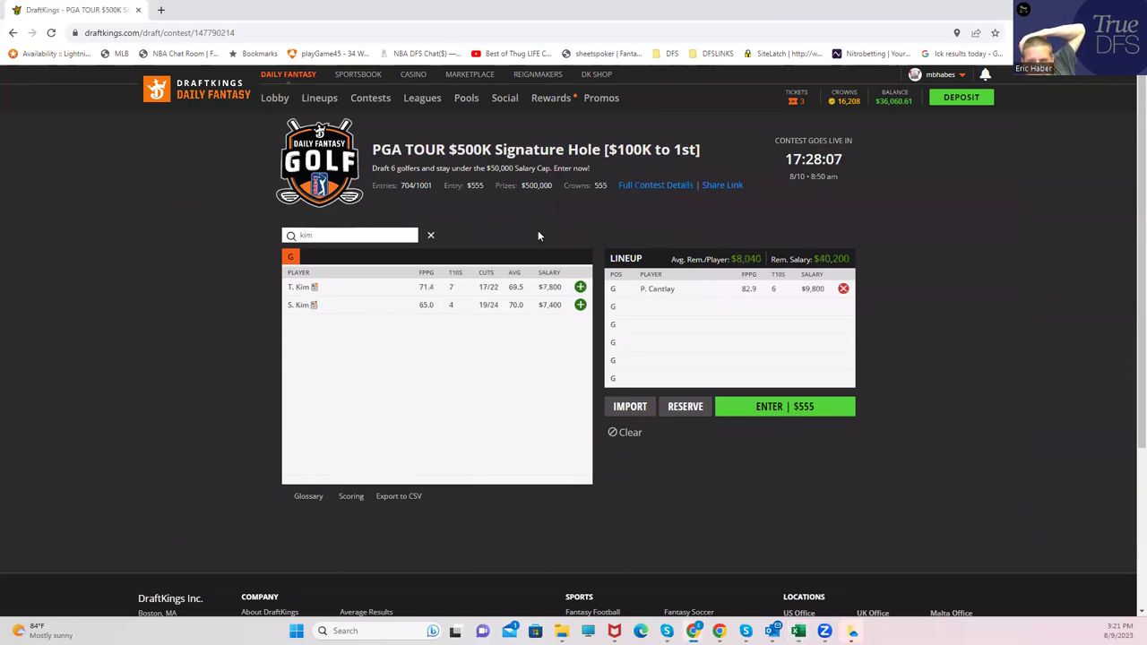
{"action": "left_click", "coordinate": [579, 287]}
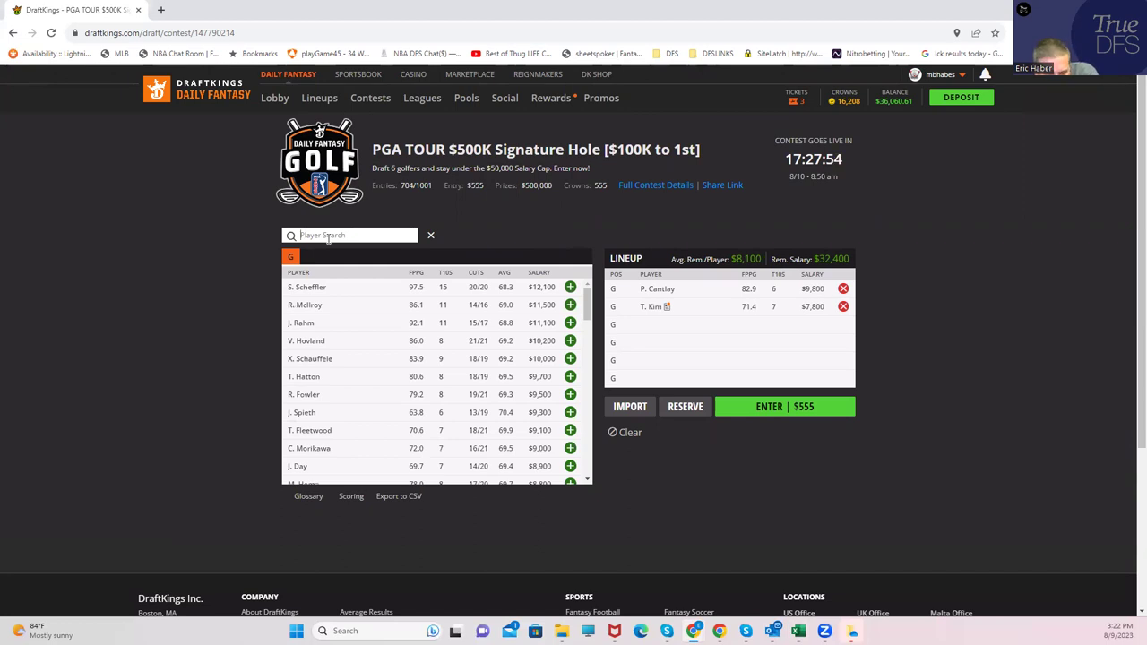
{"action": "type", "text": "burns"}
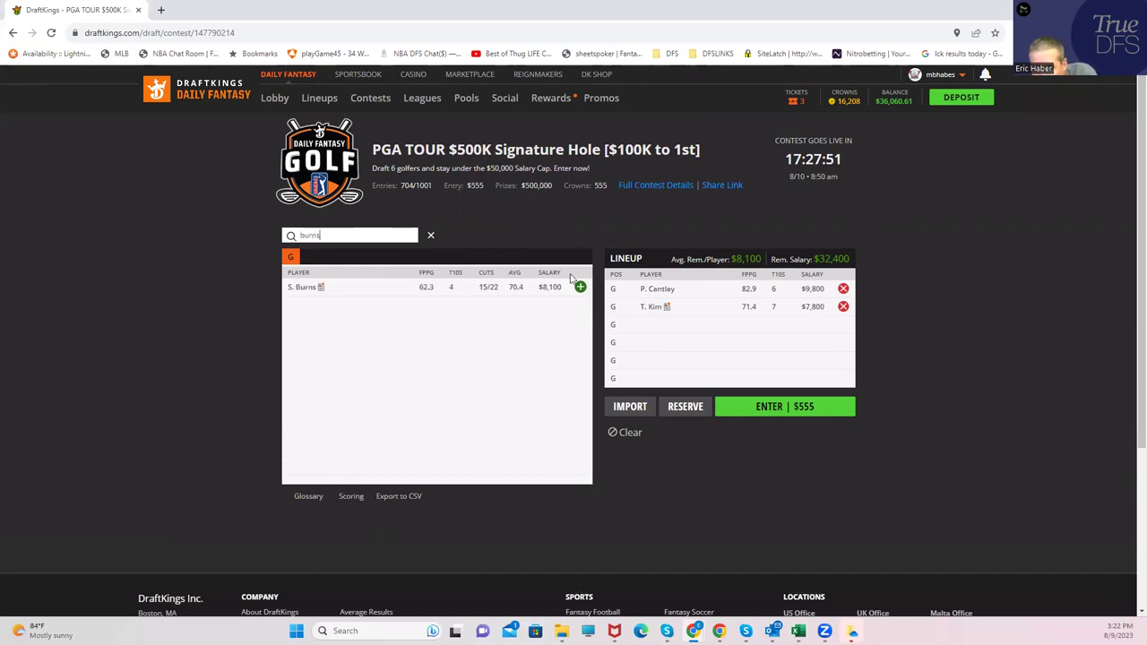
{"action": "left_click", "coordinate": [580, 287]}
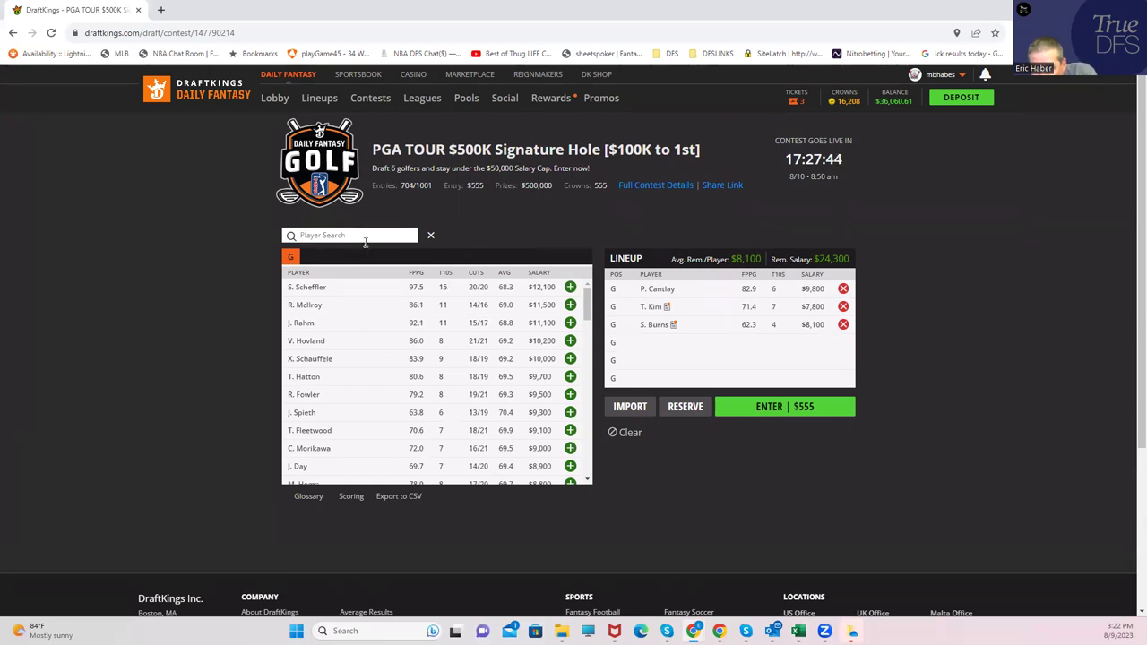
{"action": "type", "text": "henl"}
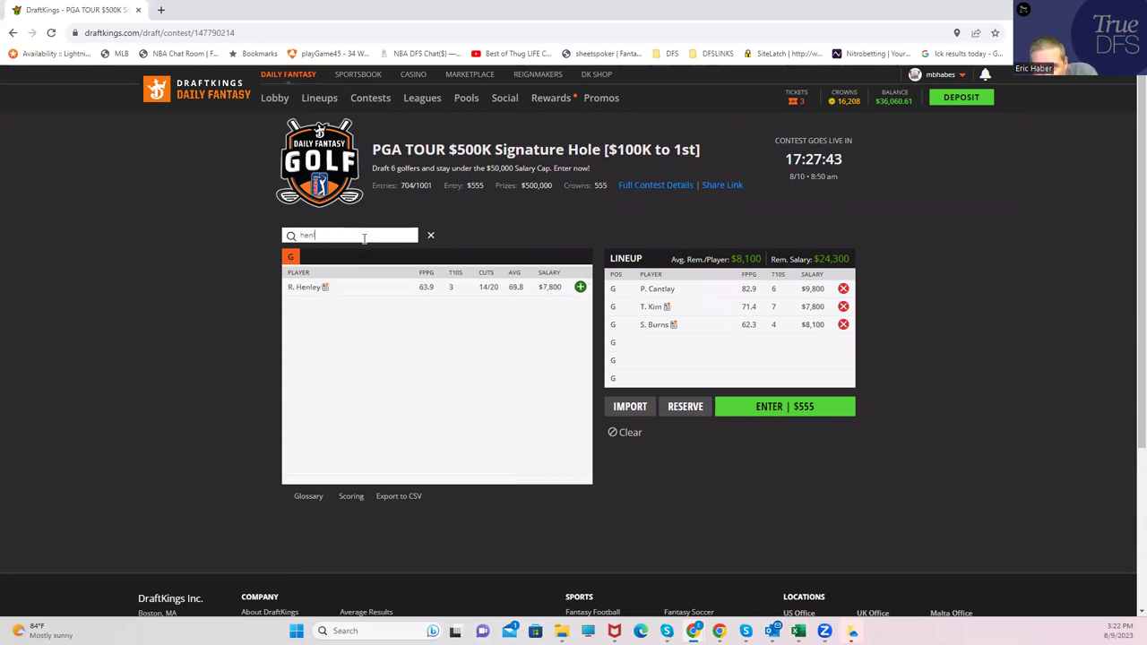
{"action": "left_click", "coordinate": [580, 286]}
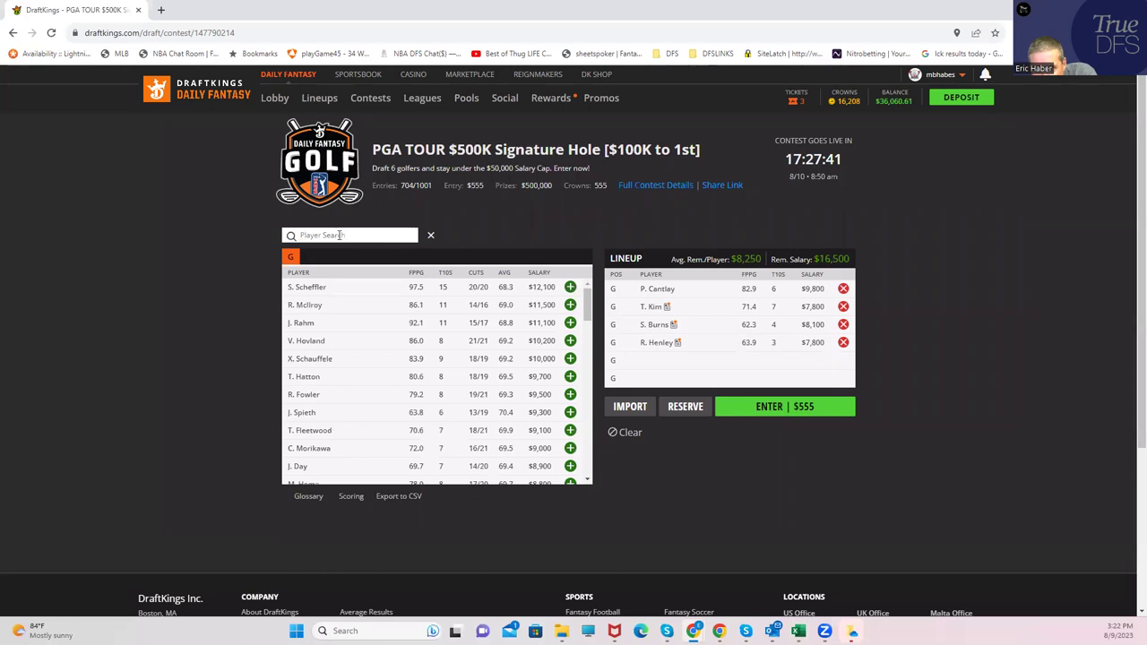
{"action": "left_click", "coordinate": [339, 234]}
{"action": "type", "text": "conner"}
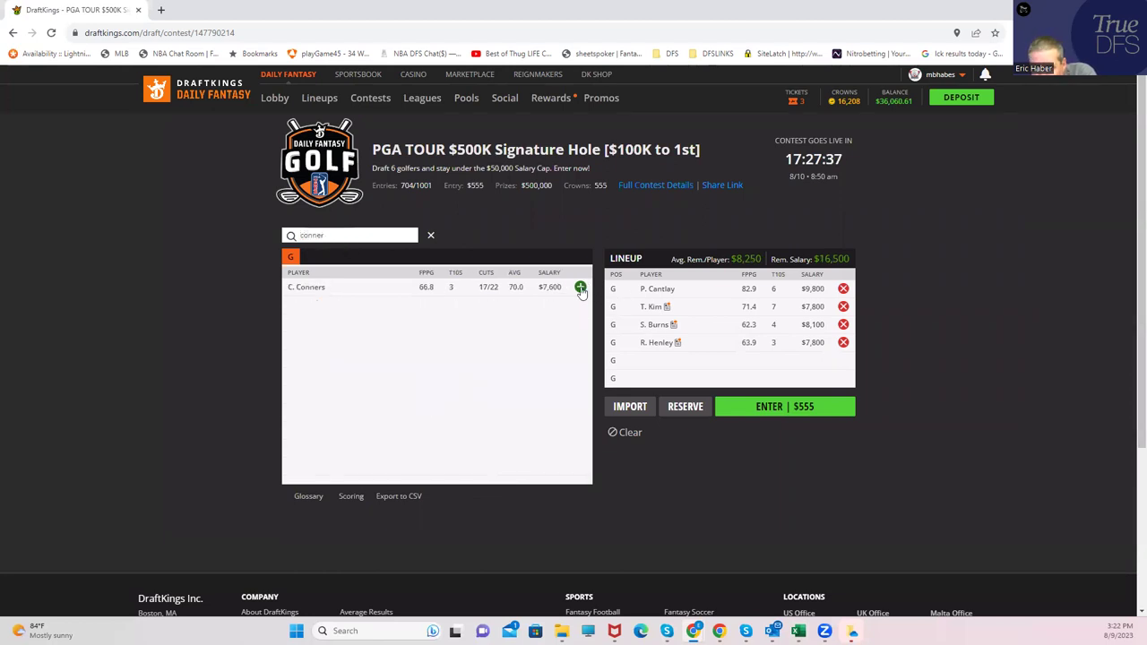
{"action": "left_click", "coordinate": [580, 286]}
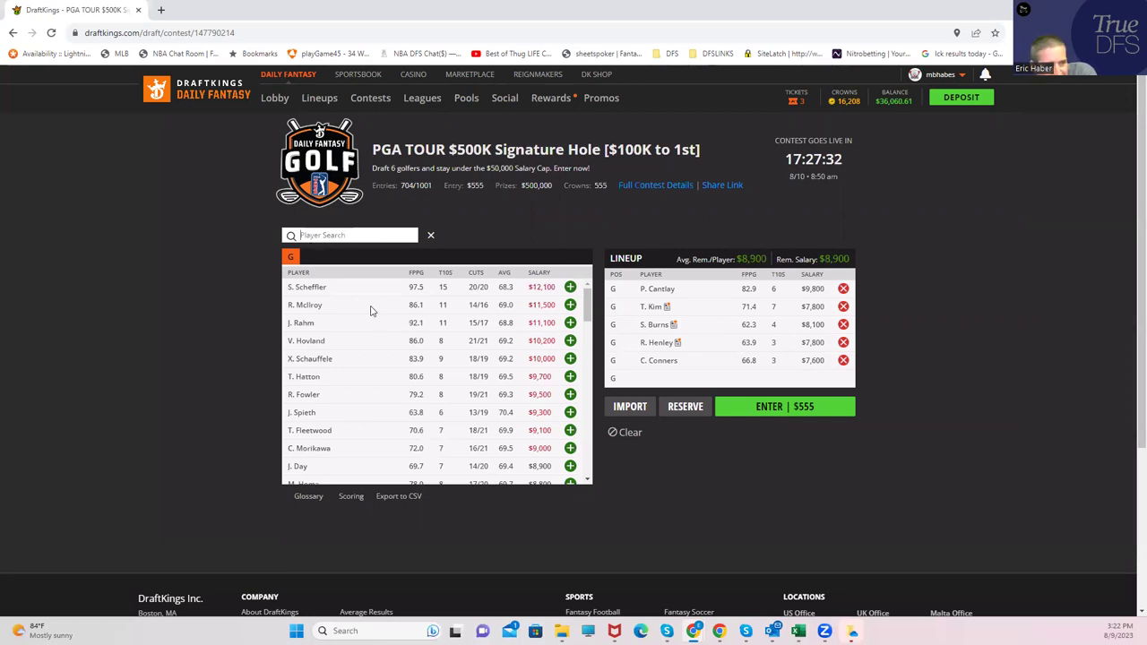
{"action": "left_click", "coordinate": [326, 235]}
{"action": "type", "text": "cla"}
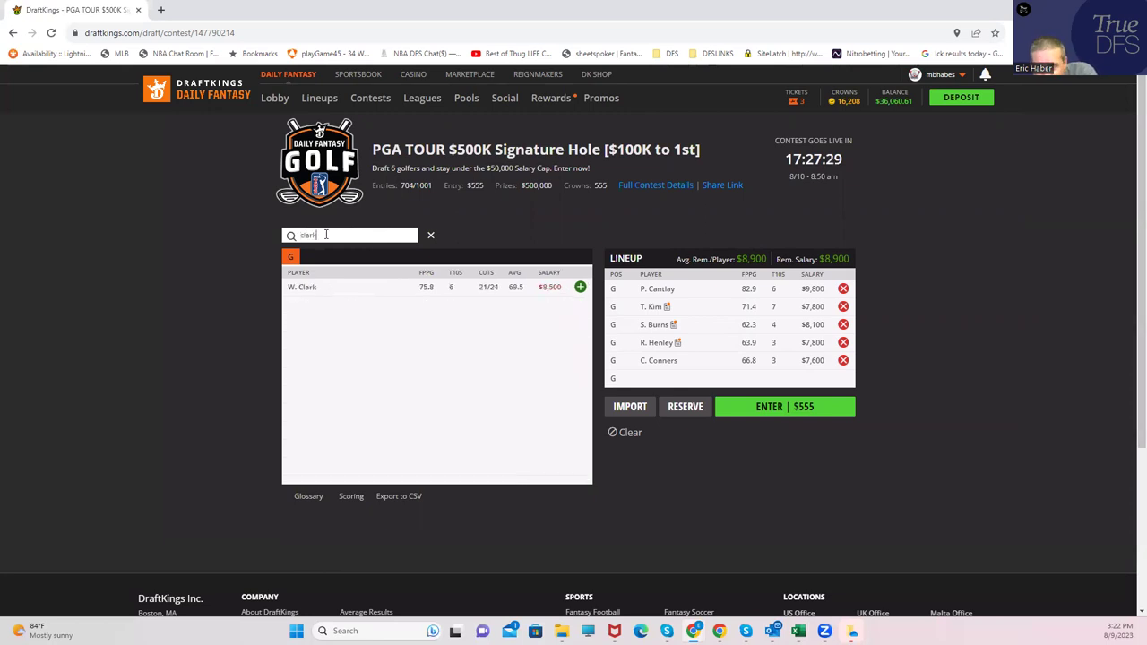
{"action": "type", "text": "rk"}
{"action": "left_click", "coordinate": [579, 287]}
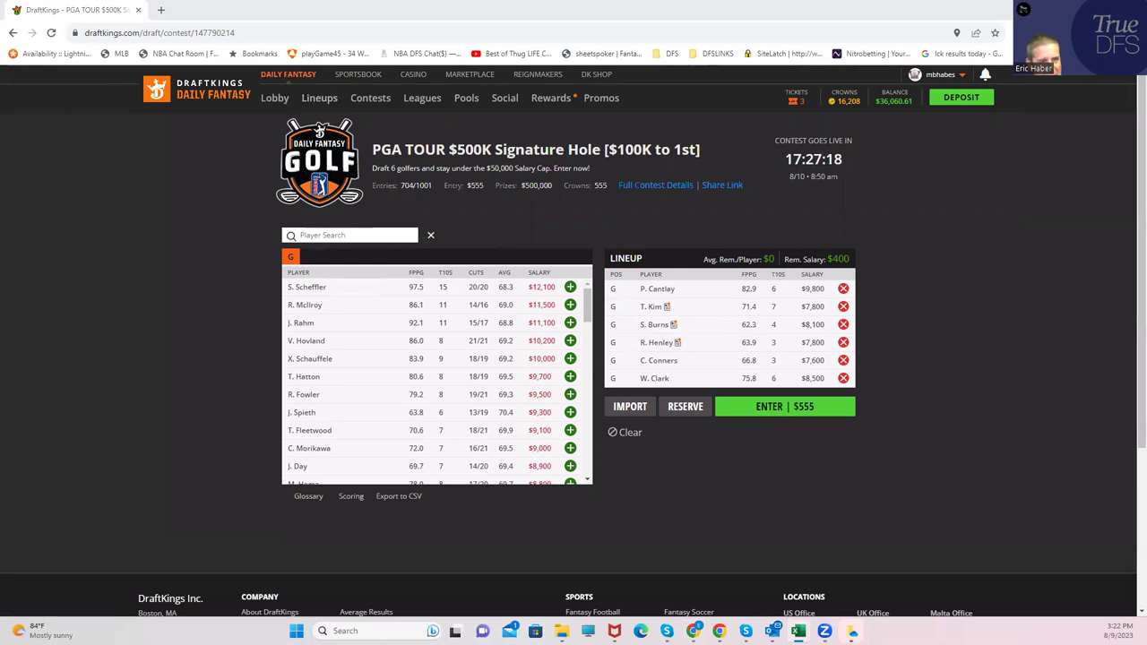
Step: Compare salaries for Rahm, Davis, Morikawa, Schauffele and Cantlay in column B, then minimize Excel
{"action": "key", "text": "alt+Tab"}
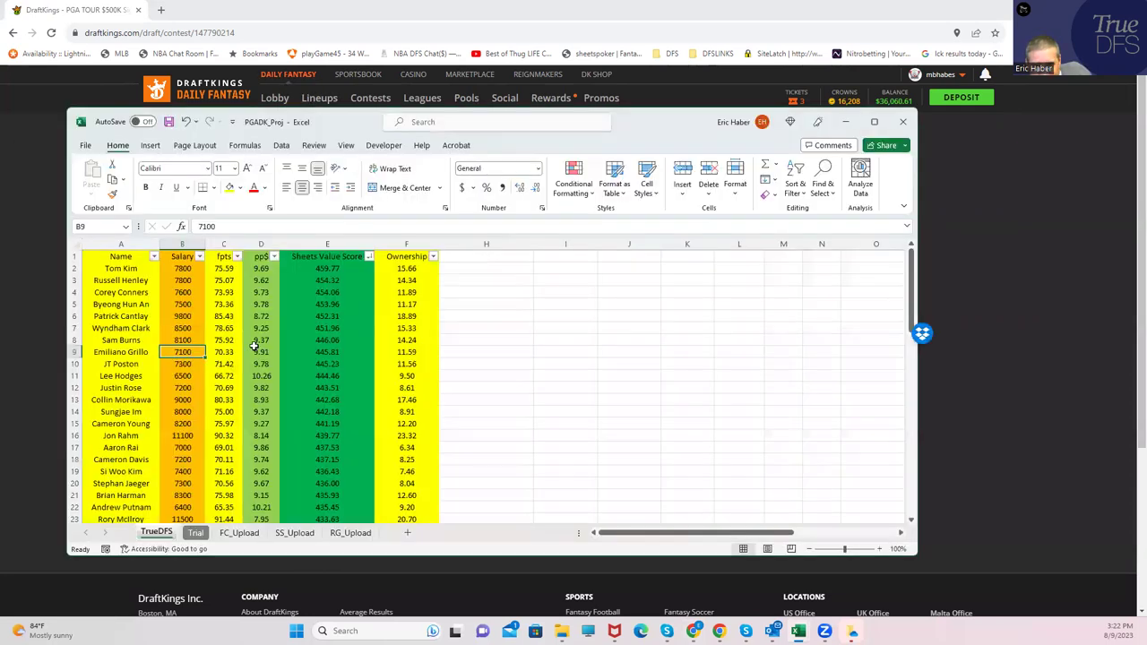
{"action": "left_click", "coordinate": [175, 435]}
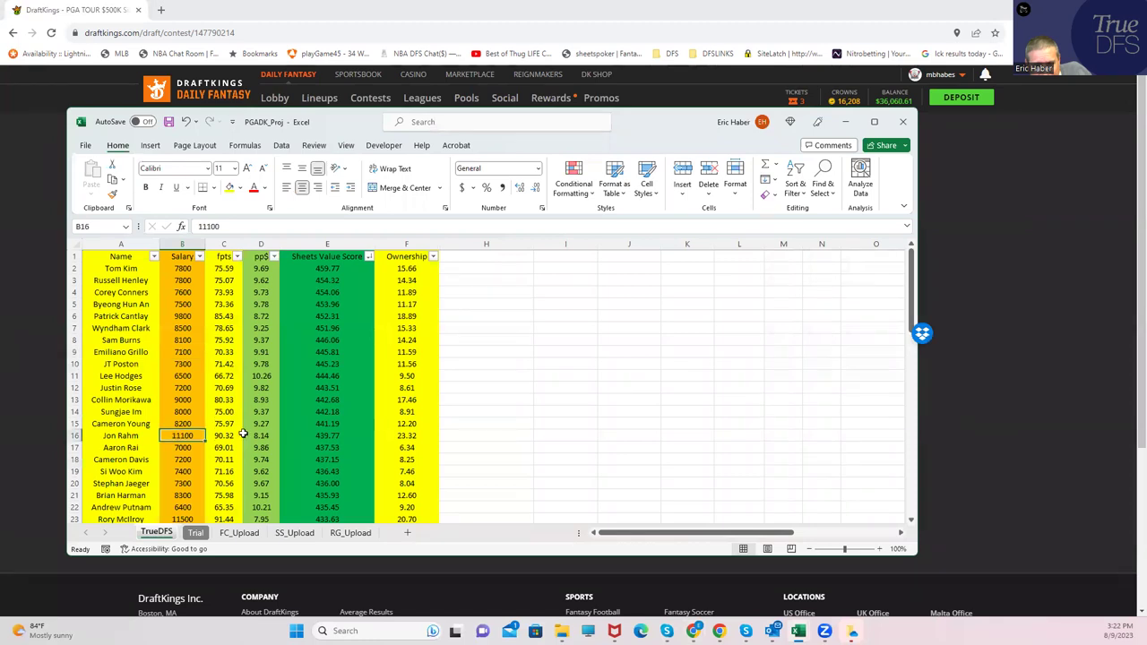
{"action": "left_click", "coordinate": [188, 459]}
{"action": "left_click", "coordinate": [185, 437]}
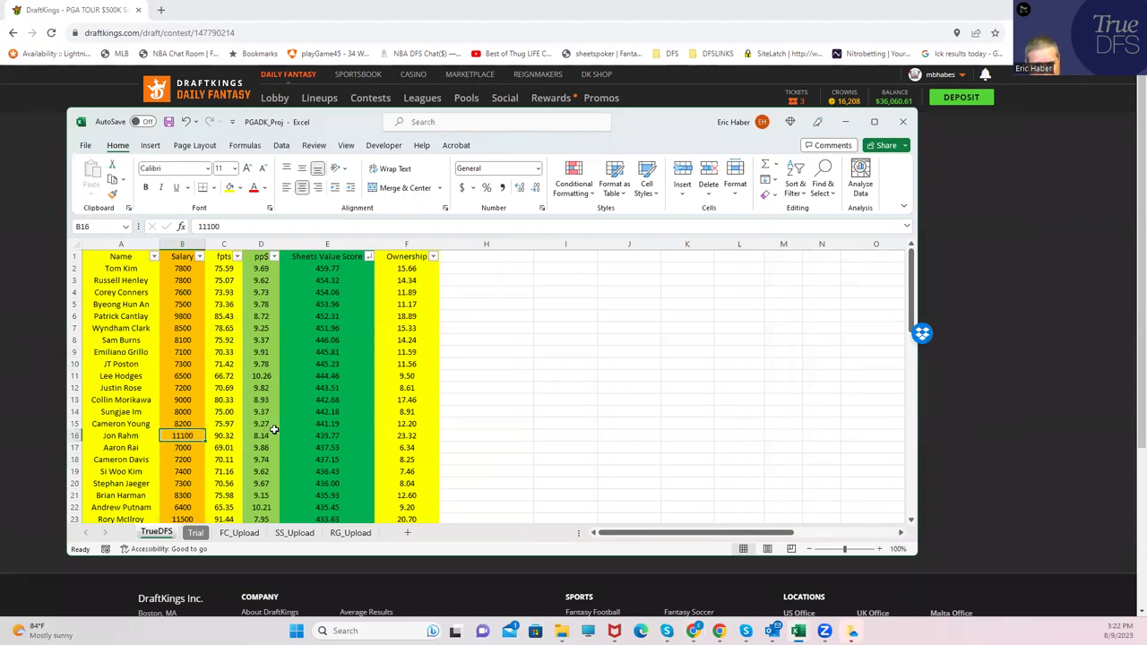
{"action": "left_click", "coordinate": [191, 402]}
{"action": "scroll", "coordinate": [188, 500], "scroll_direction": "down", "scroll_amount": 1}
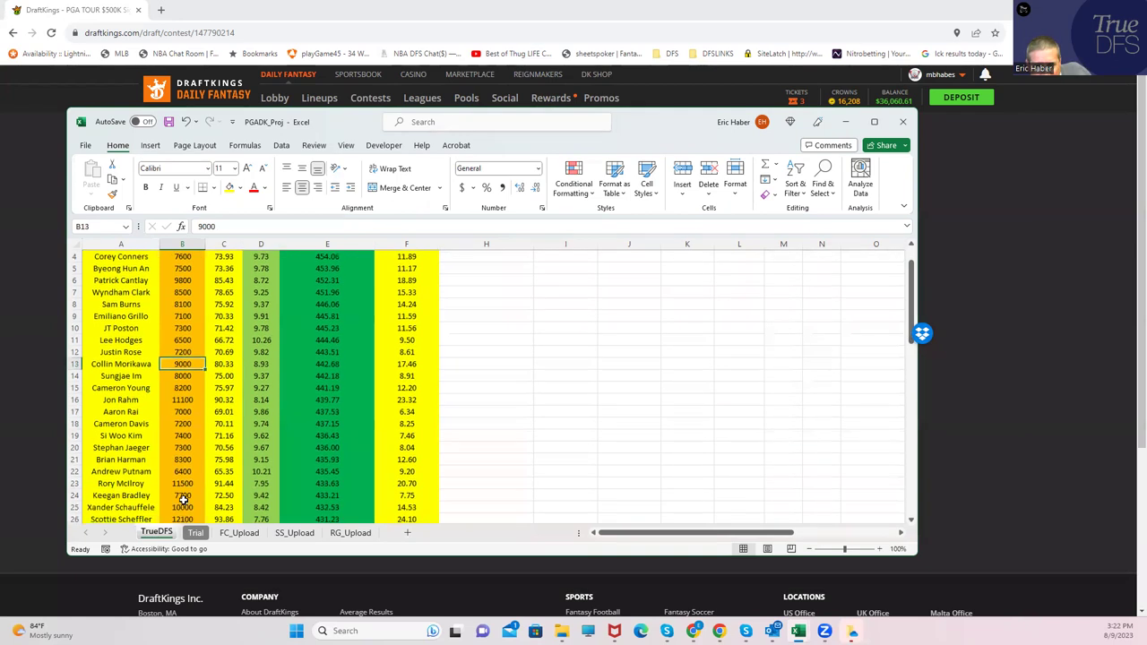
{"action": "left_click", "coordinate": [185, 506]}
{"action": "left_click", "coordinate": [178, 398]}
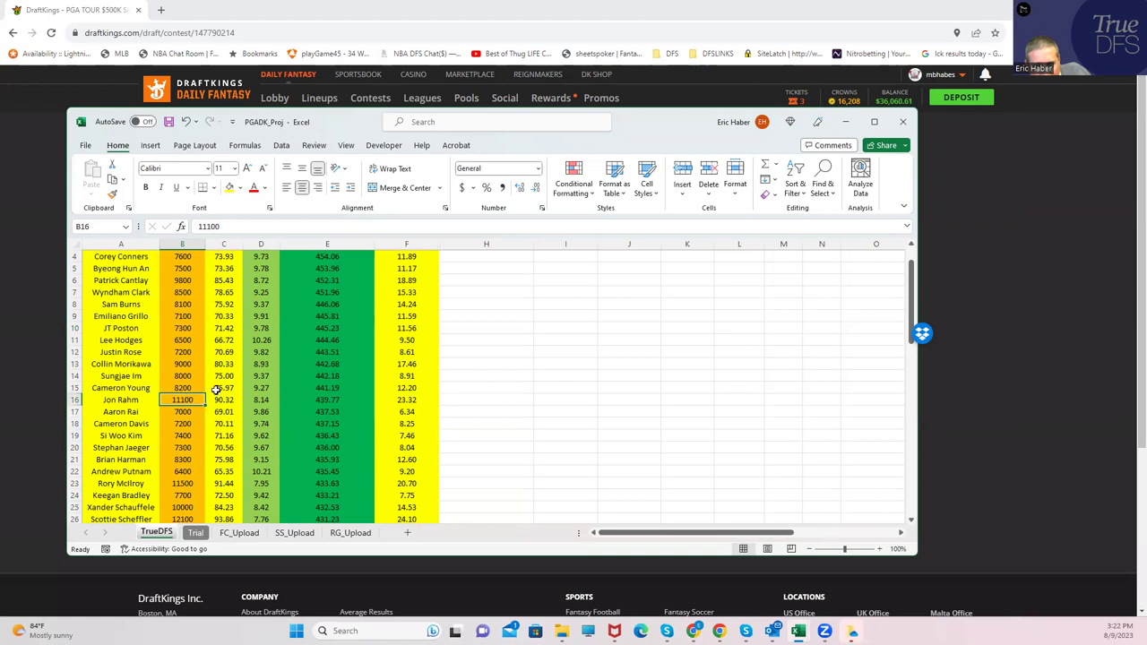
{"action": "left_click", "coordinate": [180, 280]}
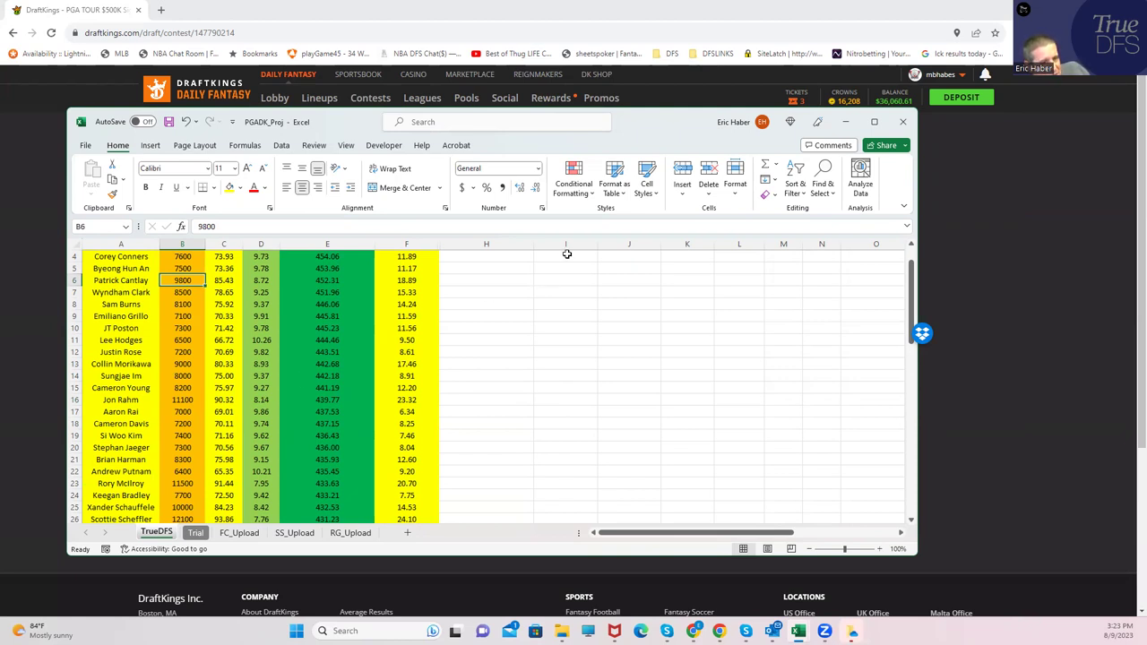
{"action": "left_click", "coordinate": [846, 122]}
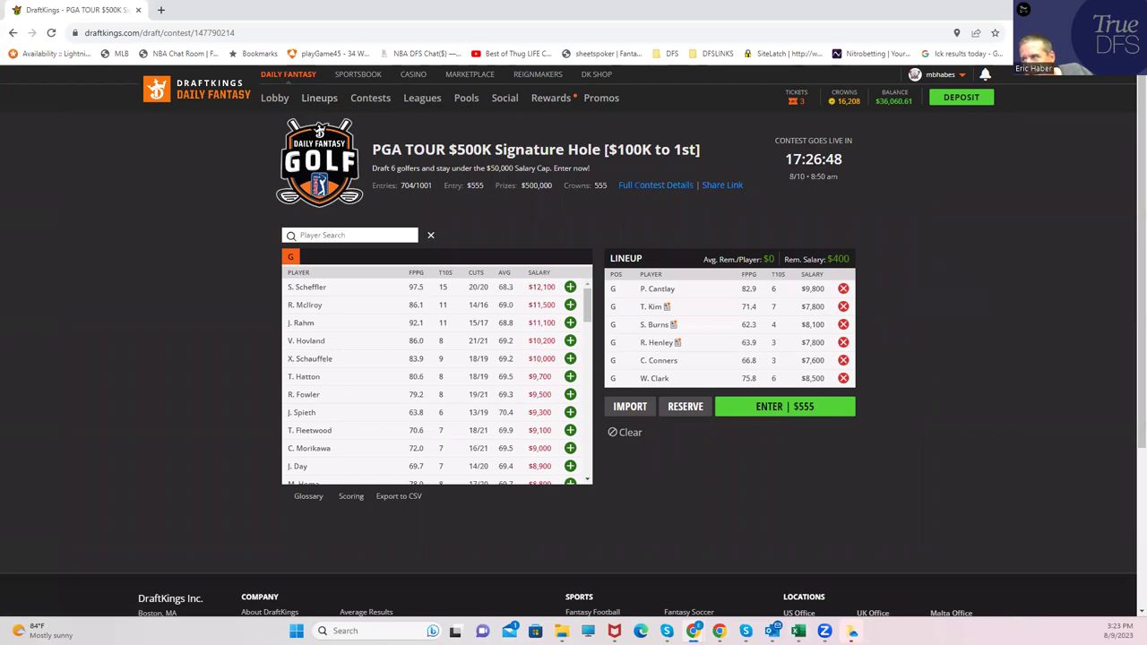
Step: Open sabersim.com in a new browser tab
{"action": "key", "text": "alt+f"}
{"action": "key", "text": "t"}
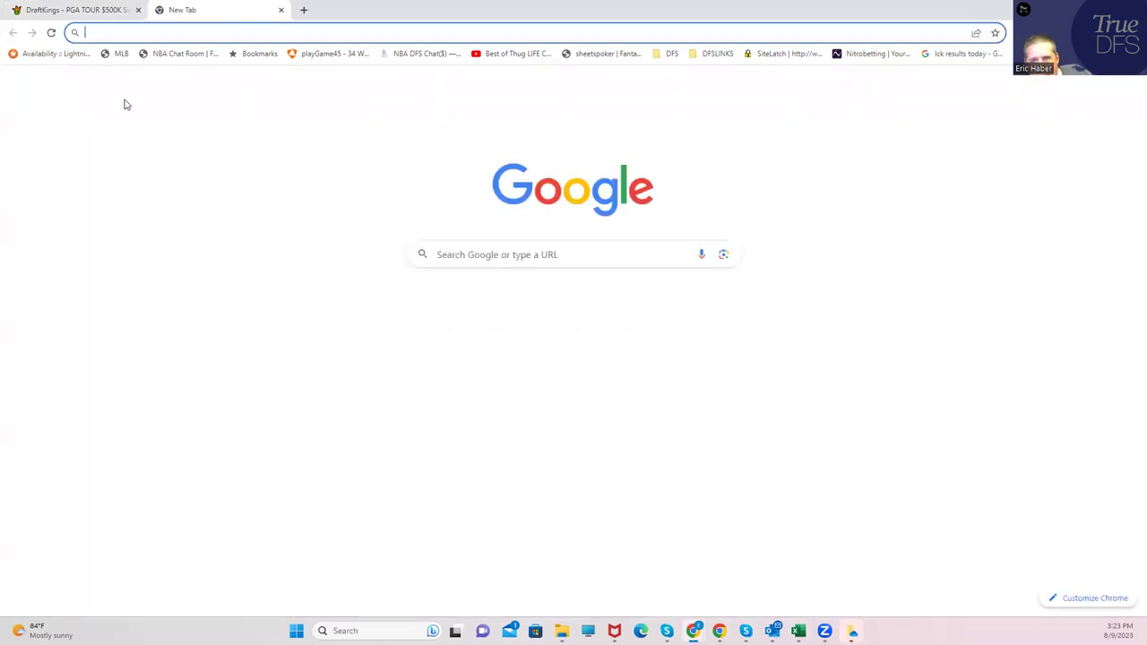
{"action": "left_click", "coordinate": [133, 32]}
{"action": "type", "text": "sa"}
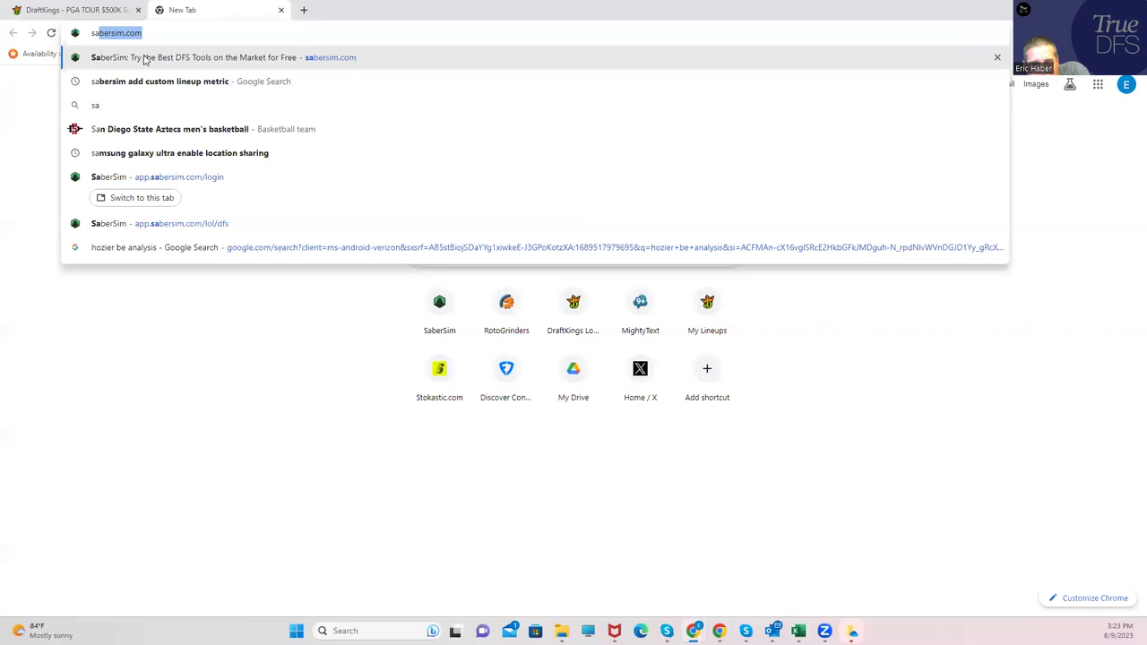
{"action": "key", "text": "Return"}
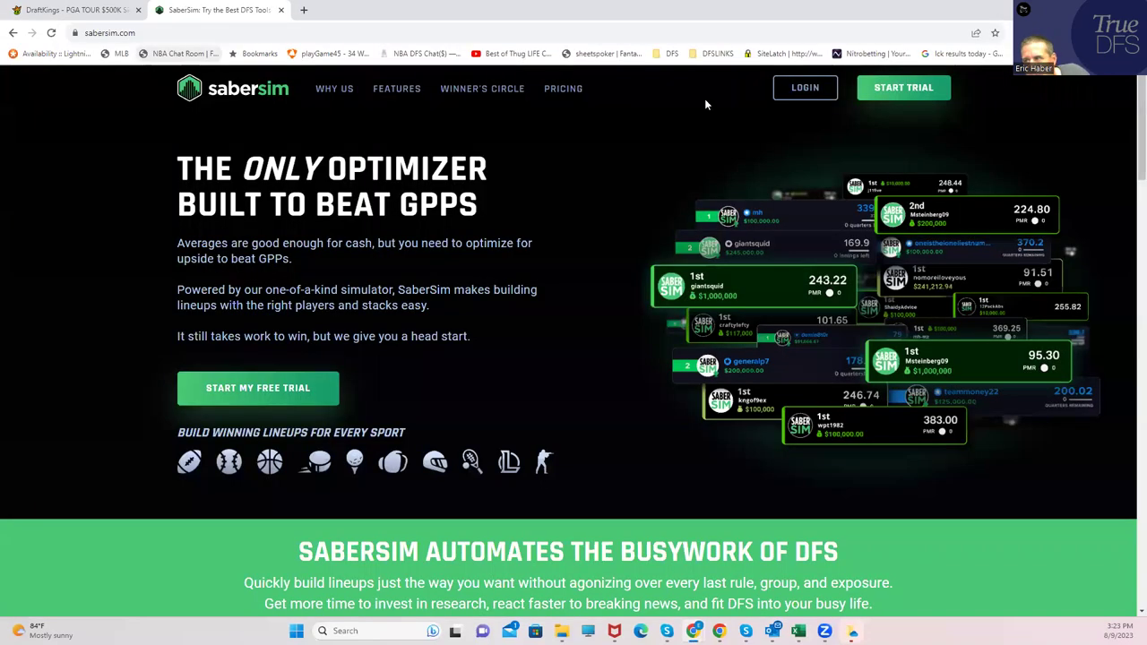
Step: Sign in to SaberSim and switch the sport to GOLF
{"action": "left_click", "coordinate": [788, 88]}
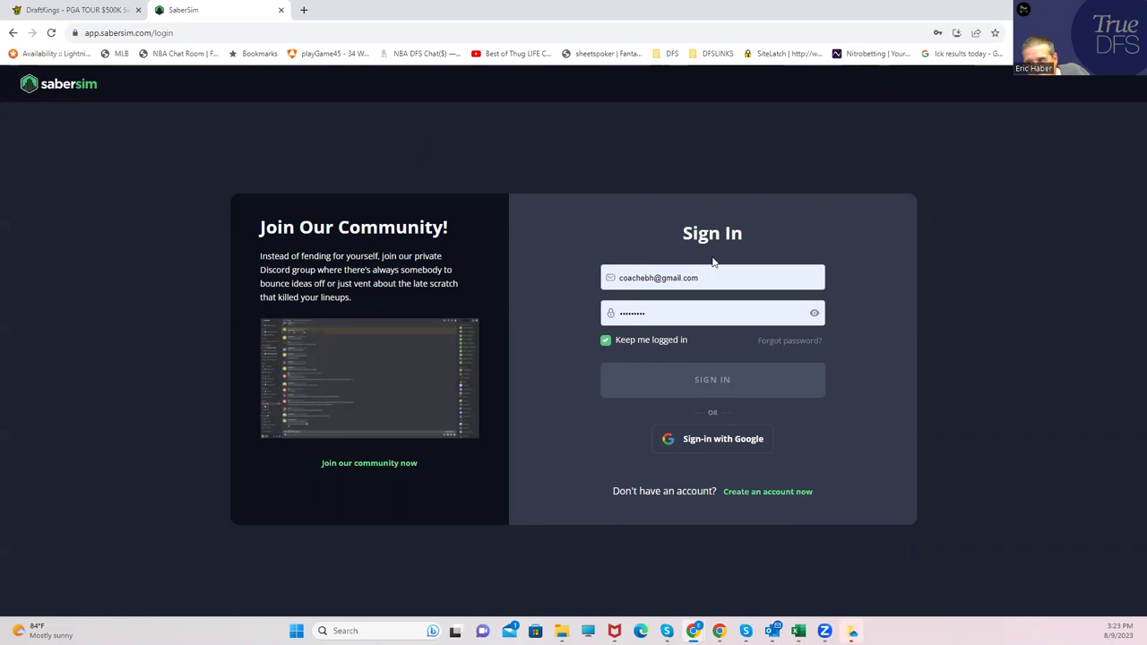
{"action": "left_click", "coordinate": [661, 376]}
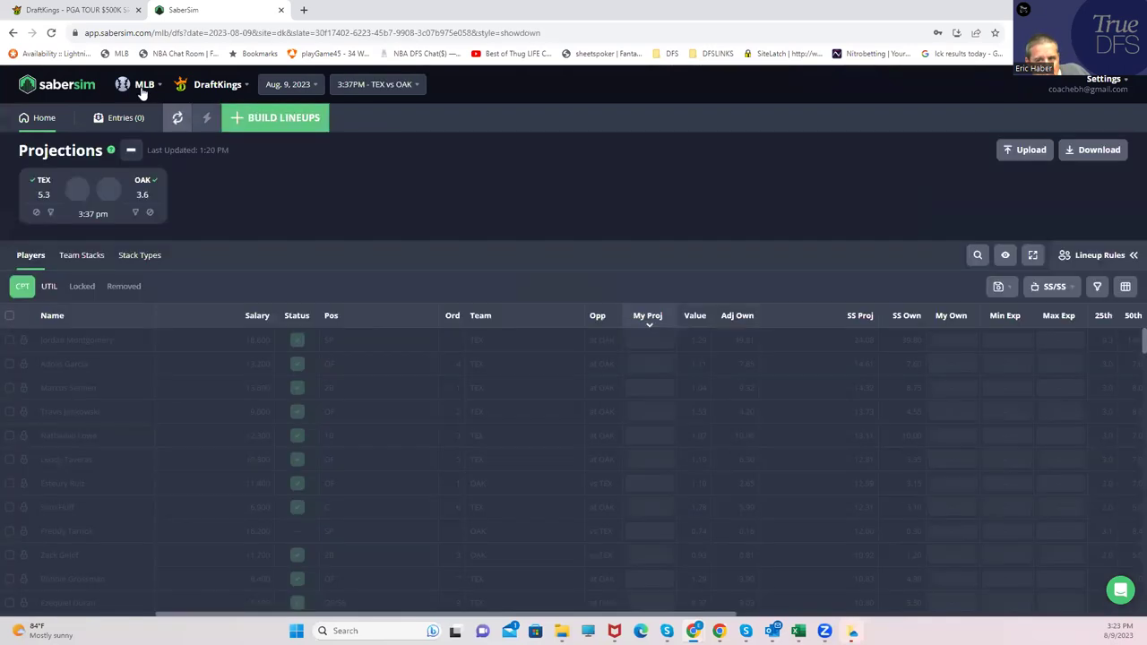
{"action": "left_click", "coordinate": [141, 89]}
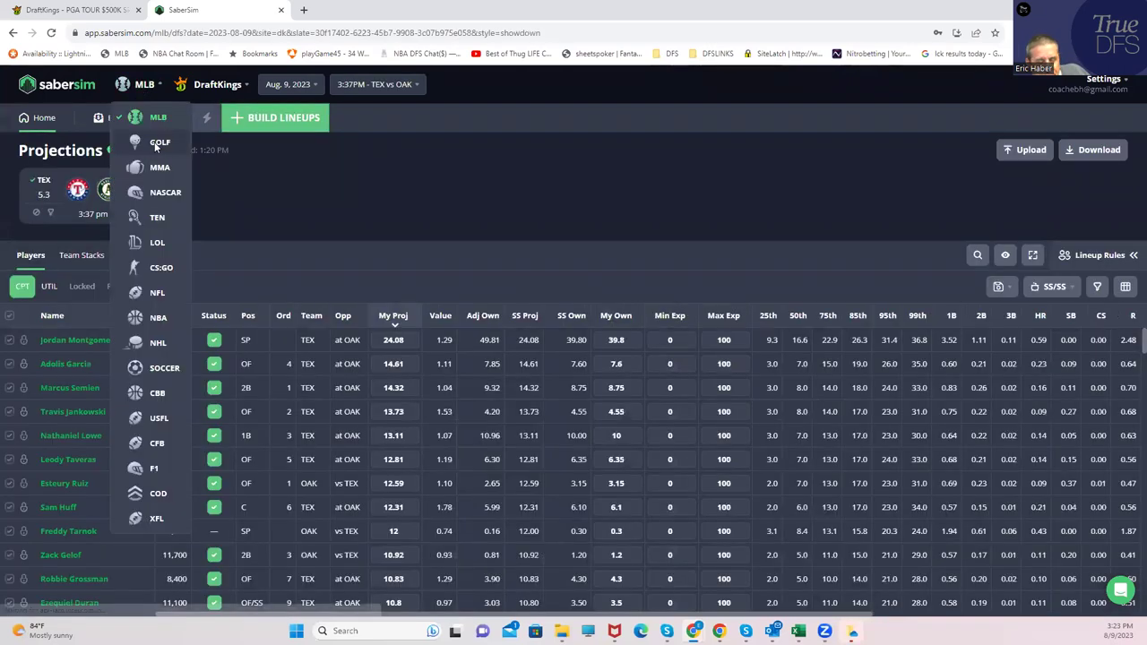
{"action": "left_click", "coordinate": [157, 144]}
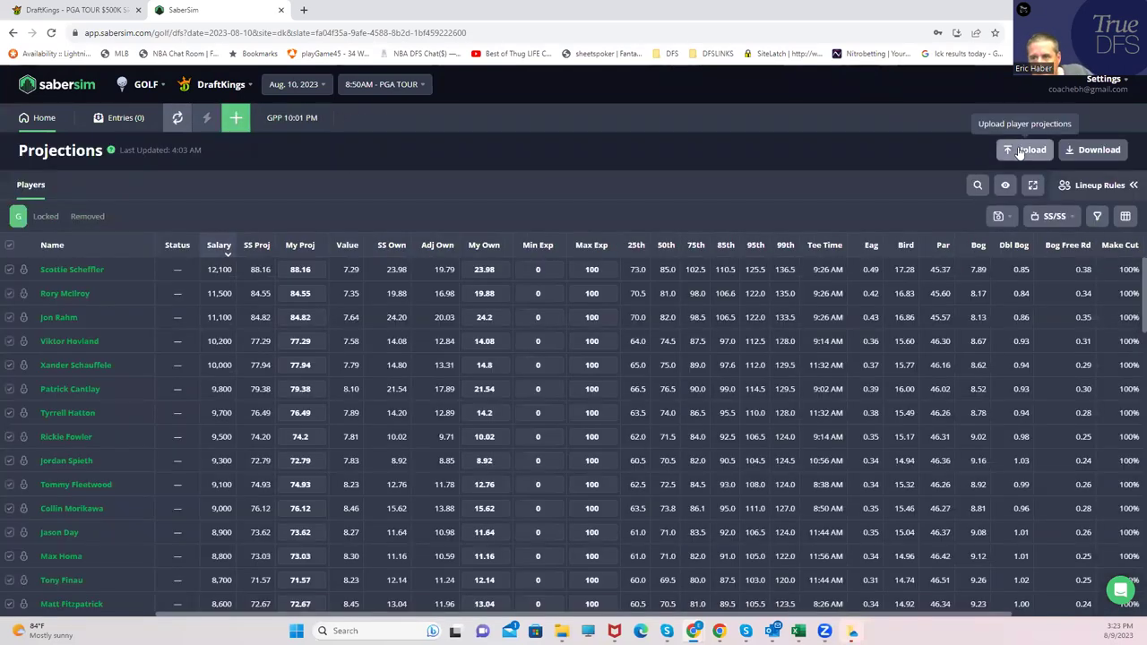
Step: Upload KrugPGA/PGADK_Sim as custom projections, excluding unlisted players, and save
{"action": "left_click", "coordinate": [1022, 149]}
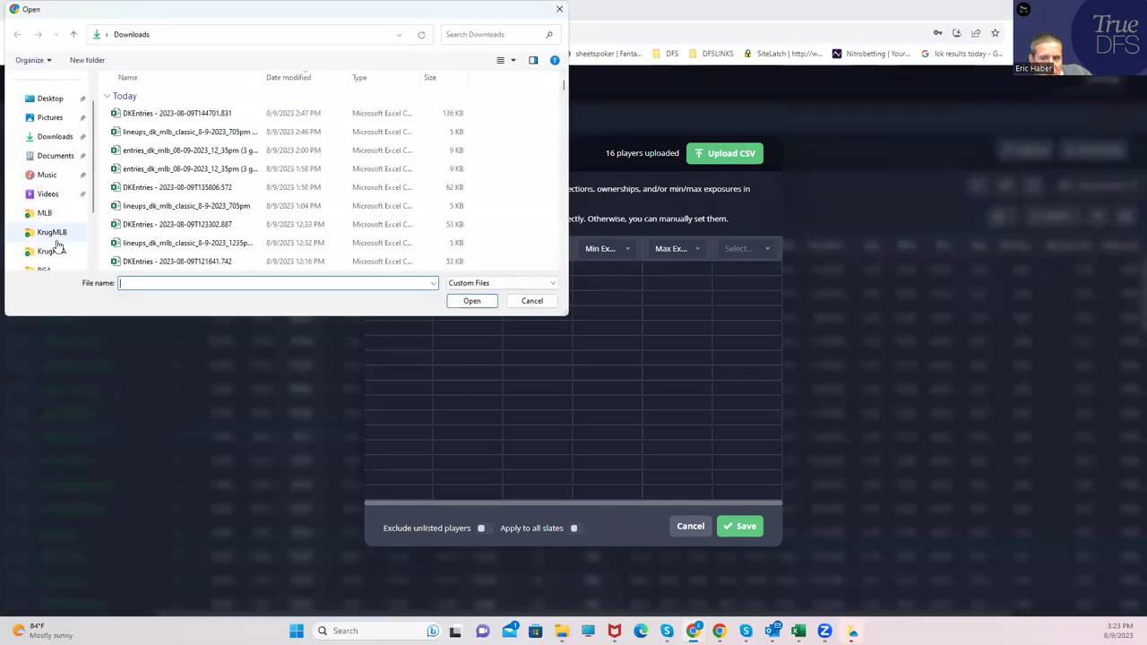
{"action": "scroll", "coordinate": [58, 246], "scroll_direction": "down", "scroll_amount": 1}
{"action": "left_click", "coordinate": [59, 213]}
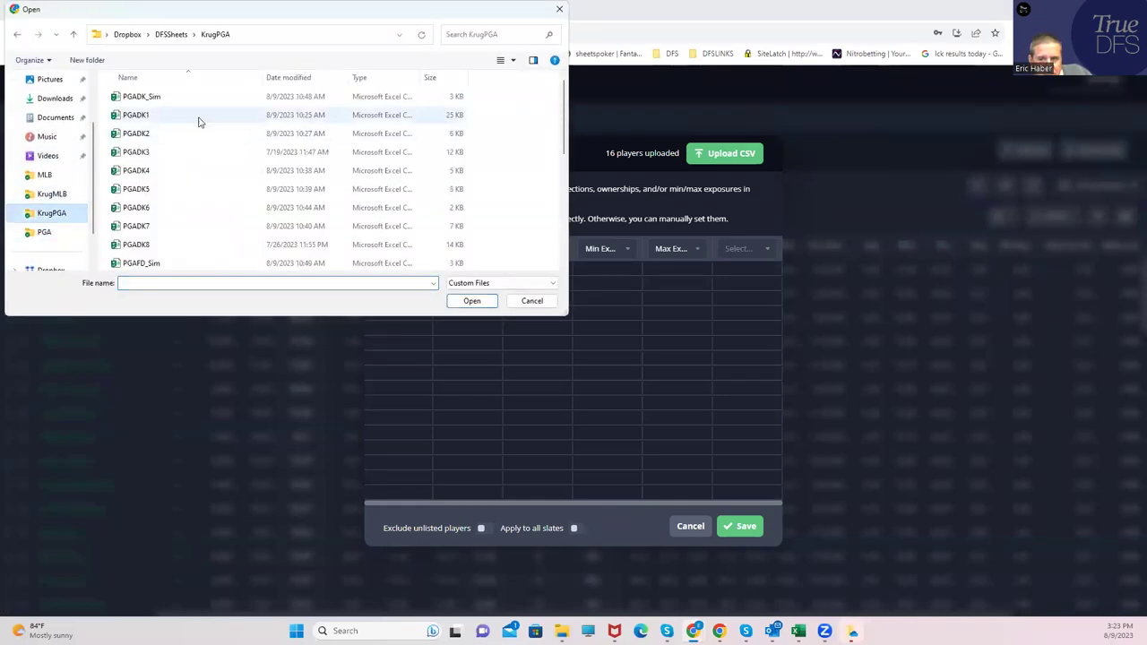
{"action": "left_click", "coordinate": [143, 96]}
{"action": "left_click", "coordinate": [471, 301]}
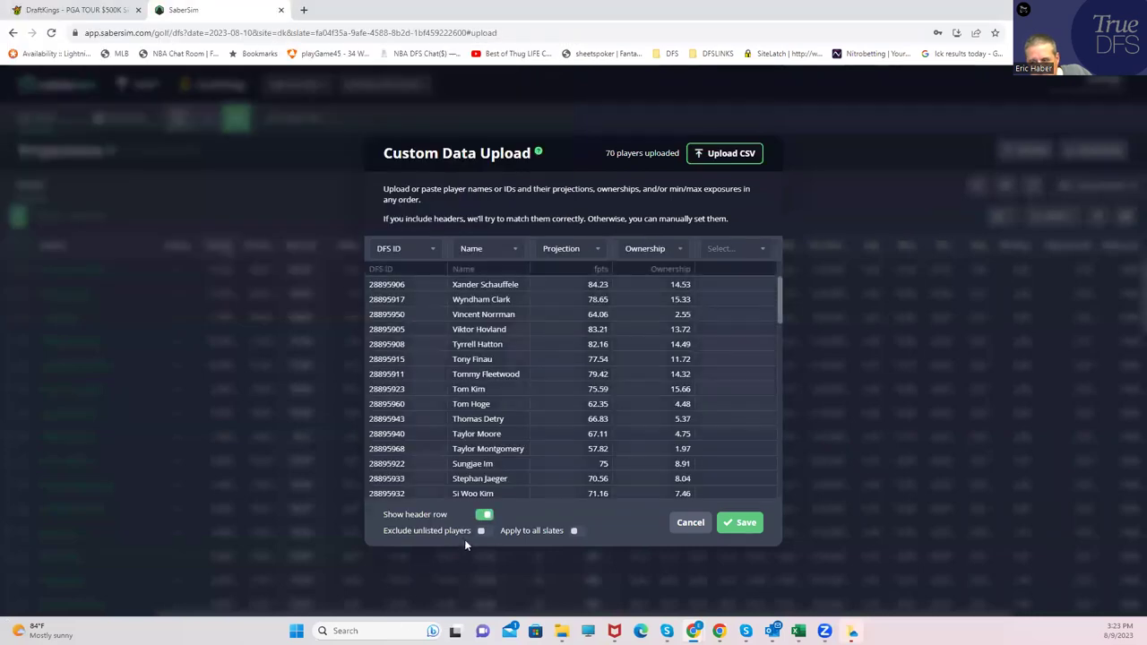
{"action": "left_click", "coordinate": [481, 530]}
{"action": "left_click", "coordinate": [743, 524]}
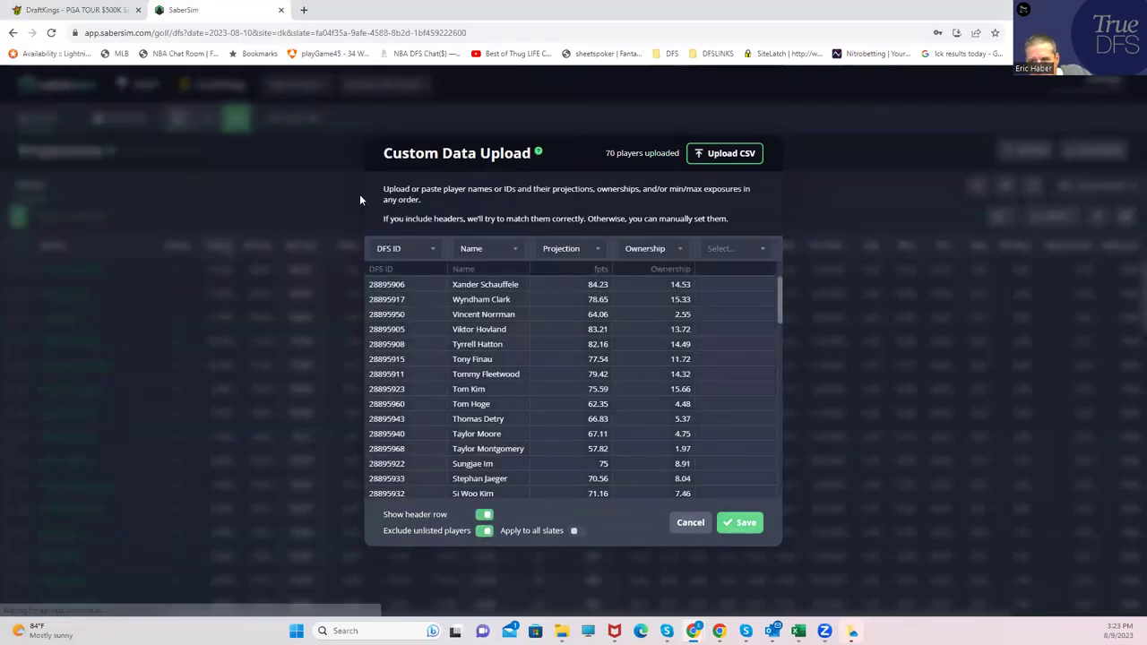
Step: Start a new build of 150 GPP lineups
{"action": "left_click", "coordinate": [236, 117]}
{"action": "left_click", "coordinate": [409, 333]}
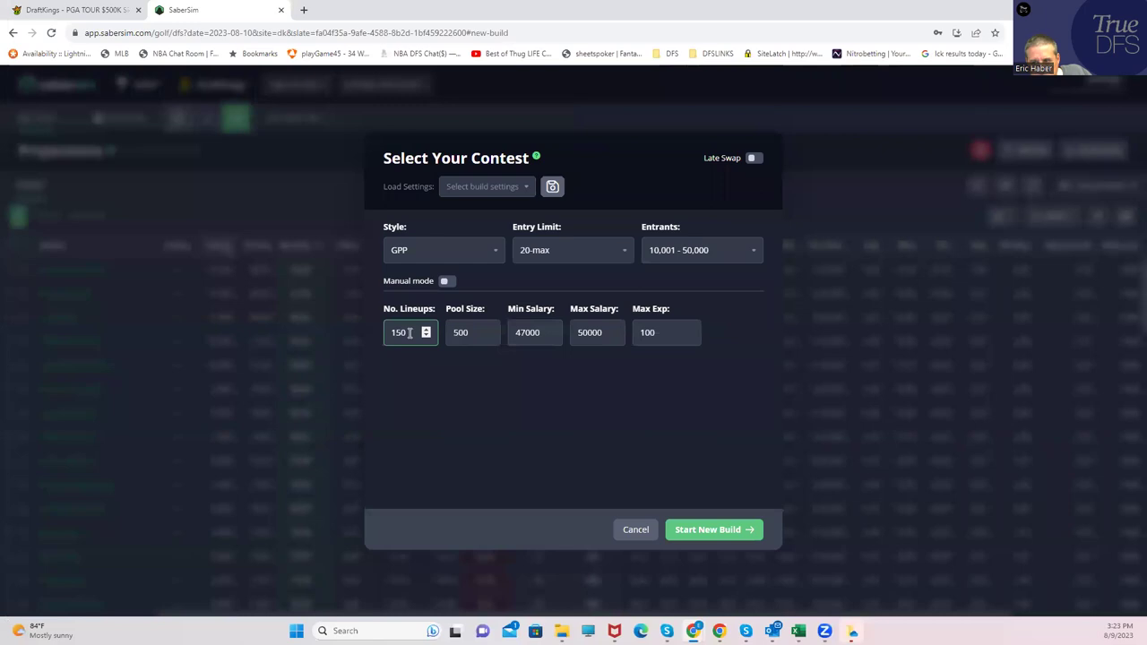
{"action": "left_click", "coordinate": [697, 536]}
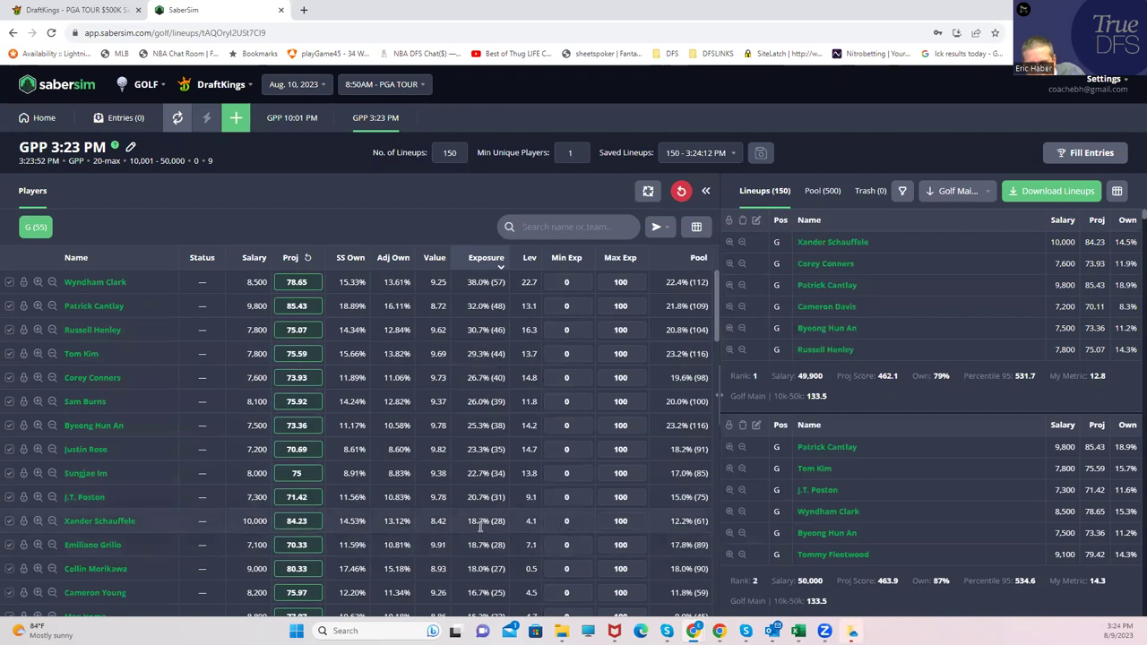
{"action": "scroll", "coordinate": [490, 532], "scroll_direction": "down", "scroll_amount": 1}
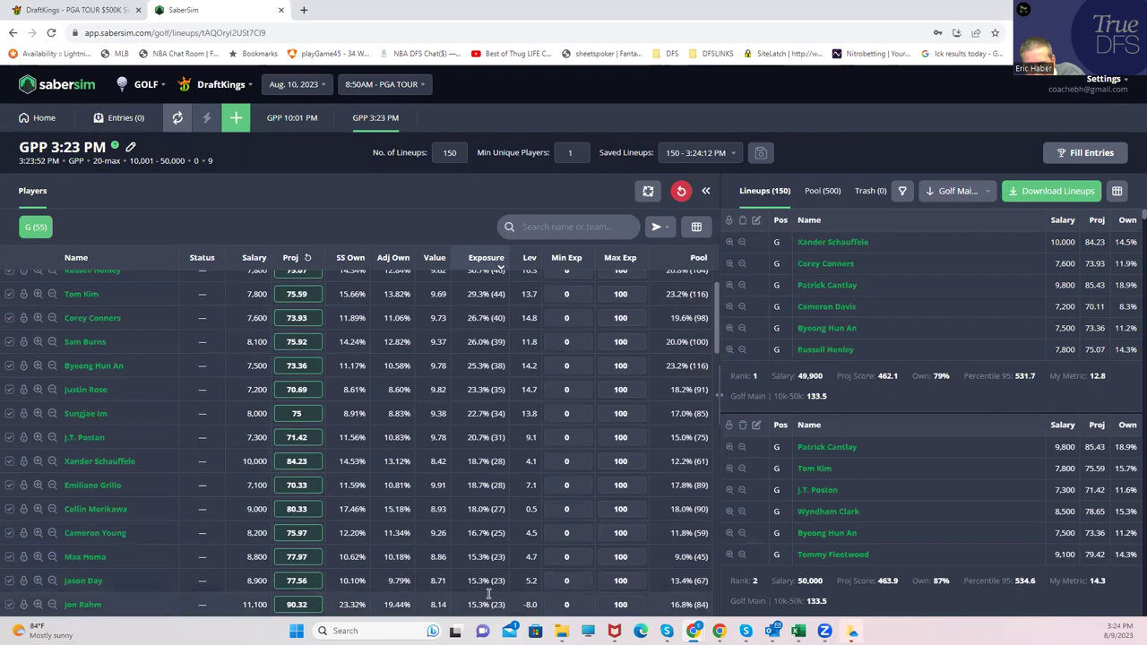
{"action": "scroll", "coordinate": [489, 594], "scroll_direction": "down", "scroll_amount": 1}
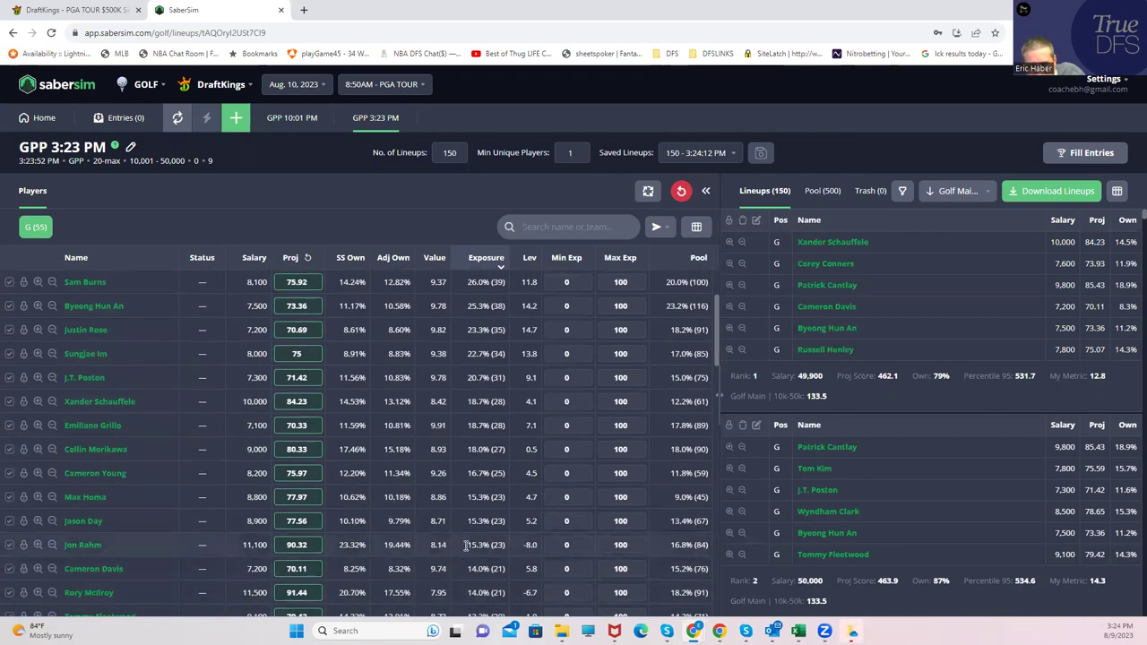
{"action": "scroll", "coordinate": [482, 520], "scroll_direction": "up", "scroll_amount": 2}
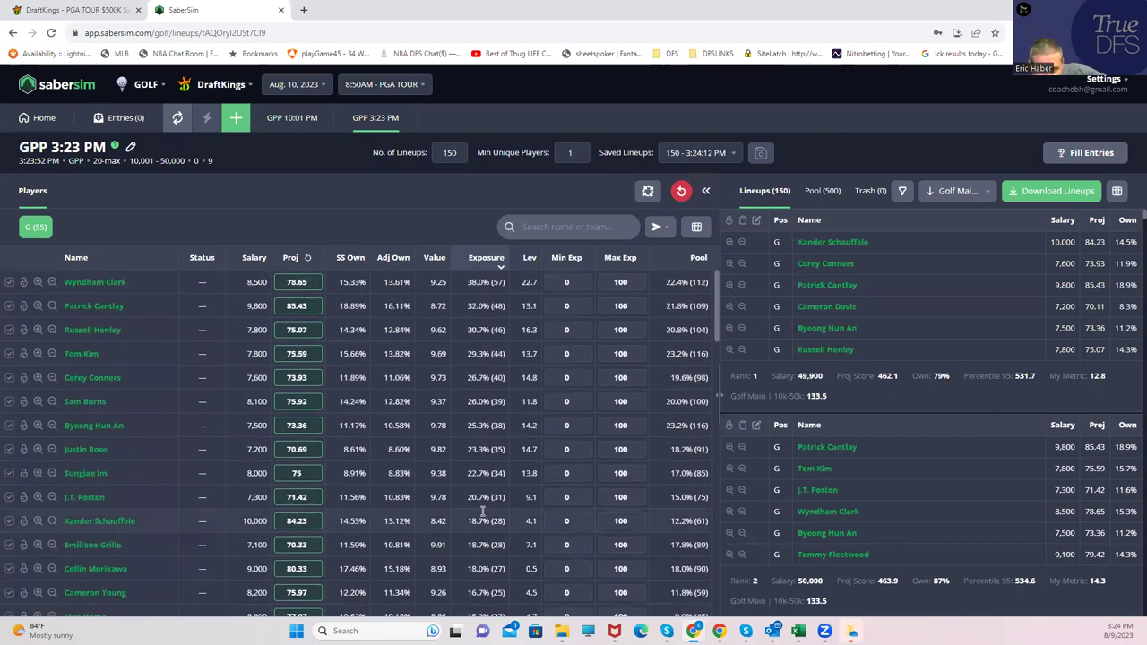